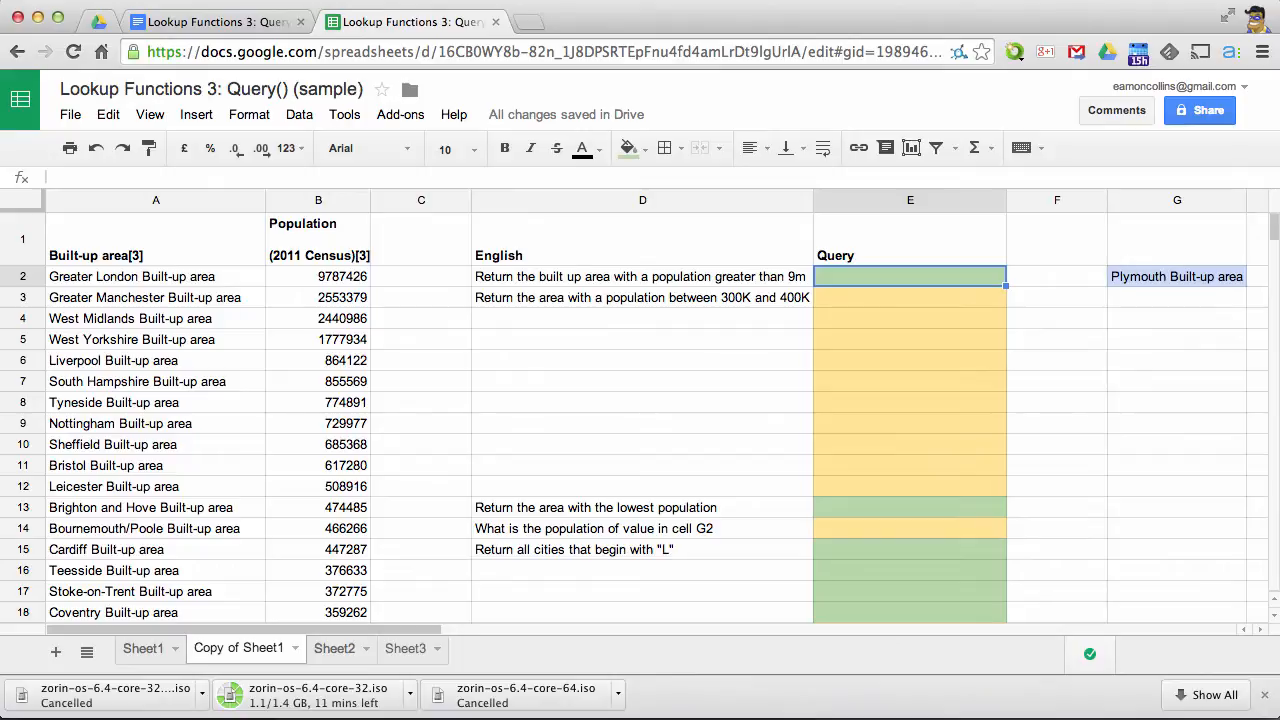
# Examine the built-up area and population data in columns A and B and the plain-English questions in column D
pyautogui.click(131, 279)
pyautogui.moveTo(314, 289); pyautogui.dragTo(333, 619)
pyautogui.scroll(-10, 300, 571)
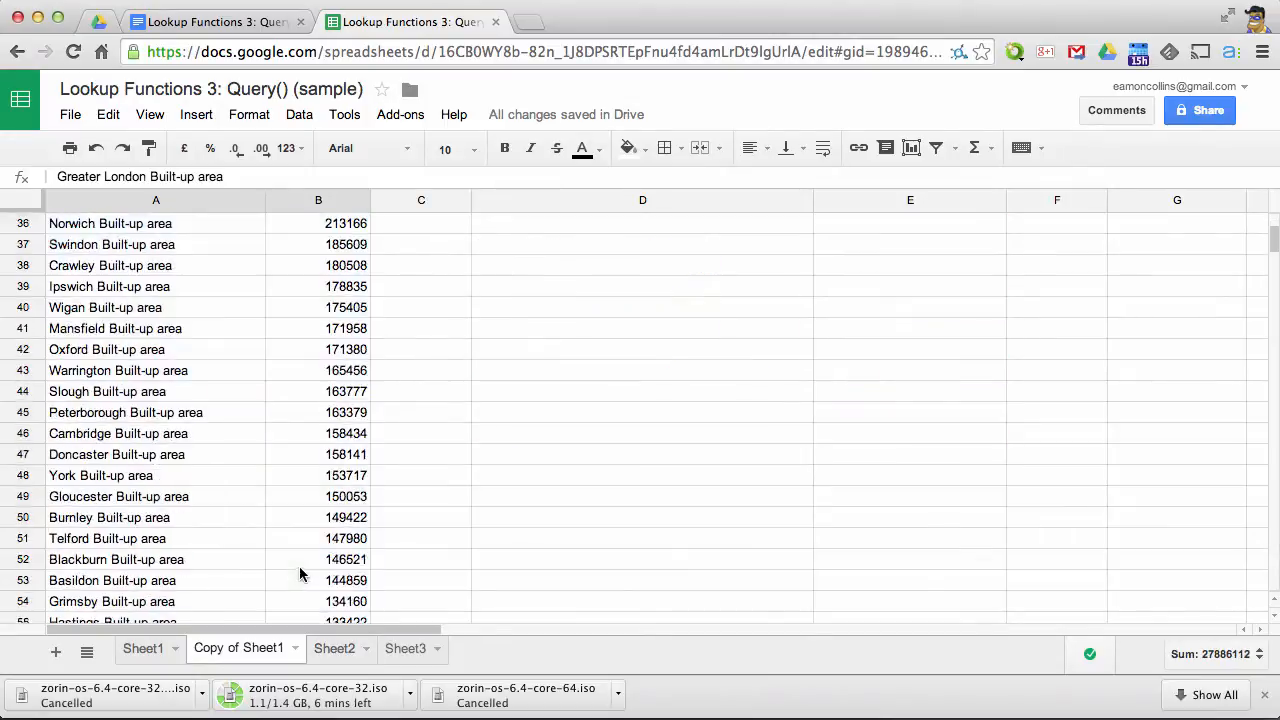
pyautogui.scroll(12, 297, 566)
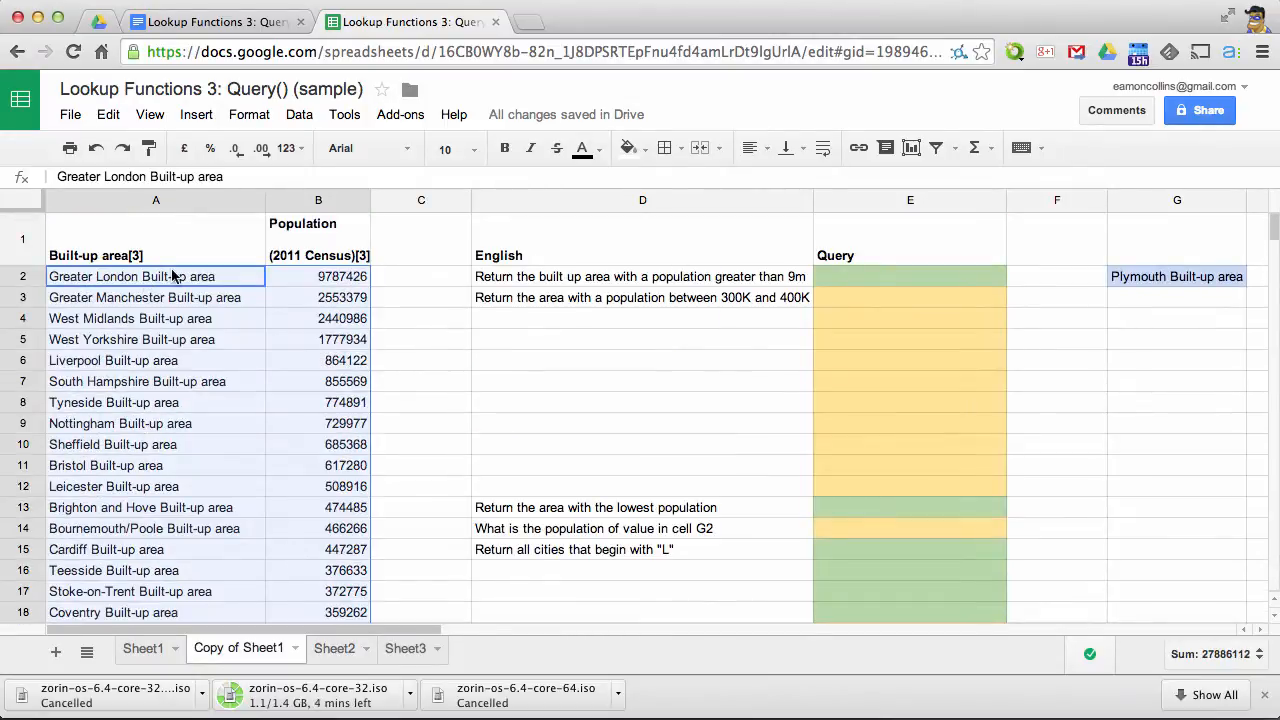
pyautogui.click(345, 318)
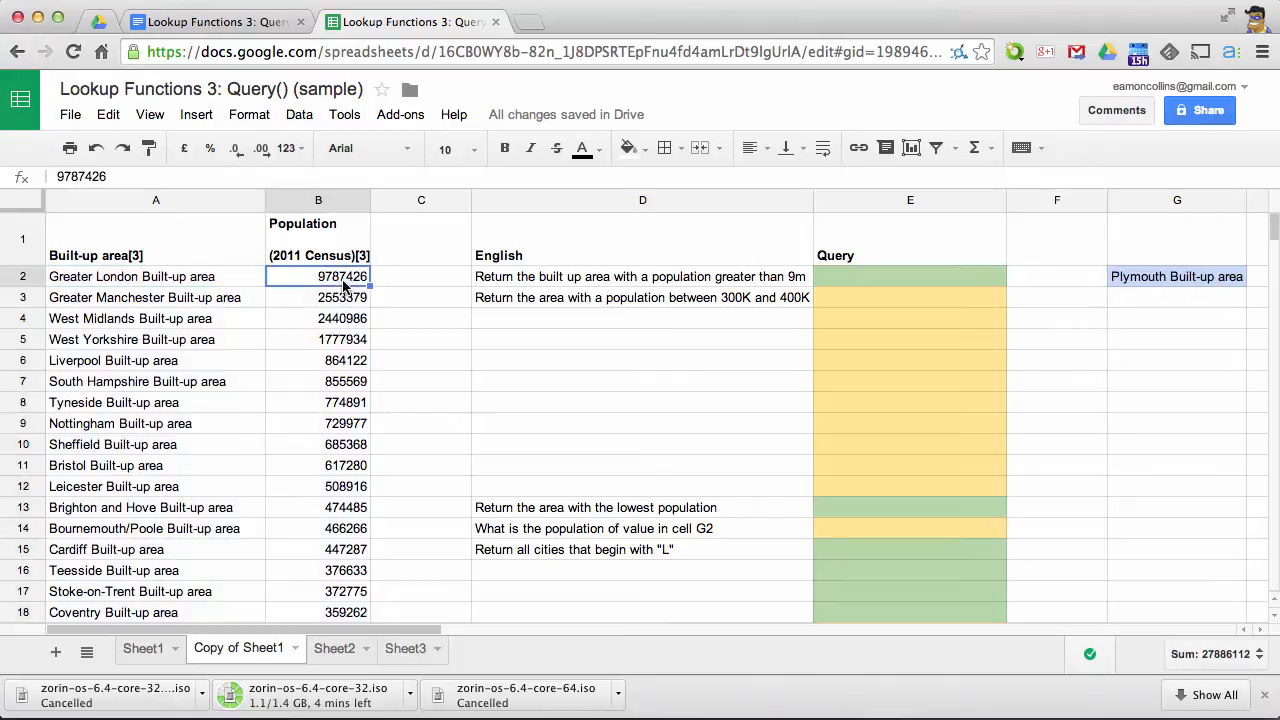
pyautogui.moveTo(614, 277); pyautogui.dragTo(621, 553)
pyautogui.scroll(-5, 606, 480)
pyautogui.scroll(5, 610, 470)
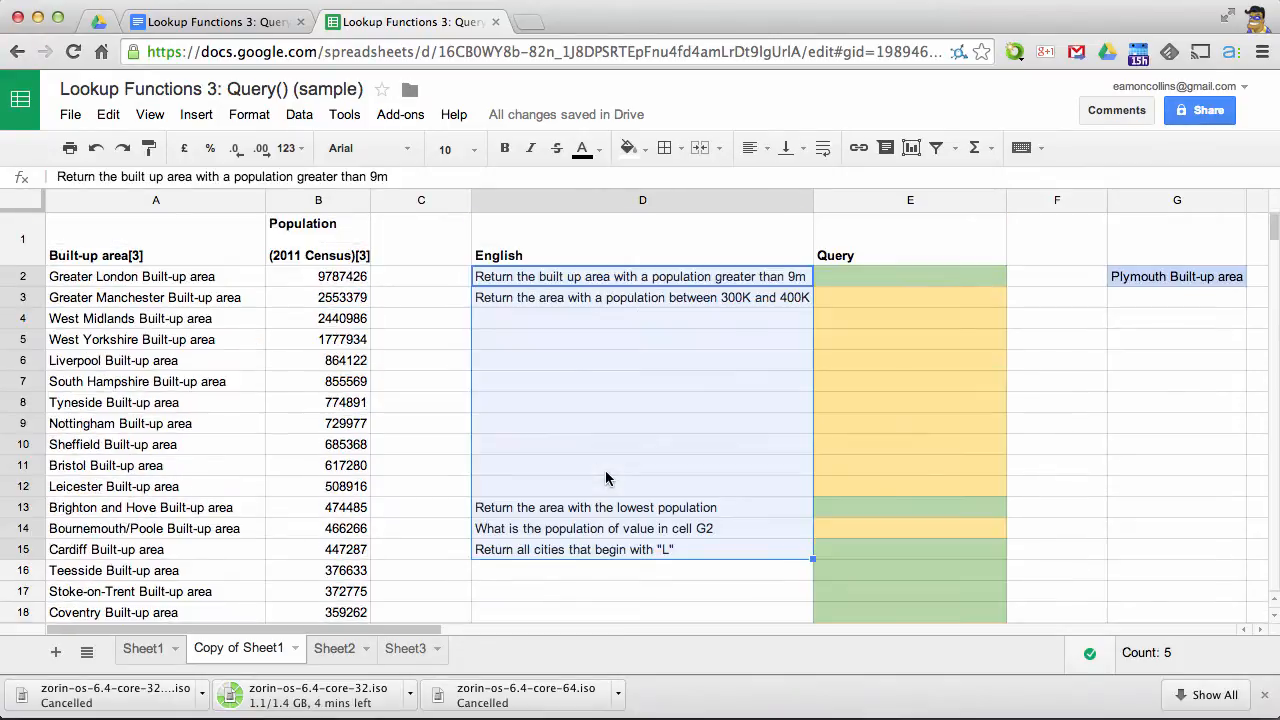
pyautogui.moveTo(636, 278); pyautogui.dragTo(636, 549)
pyautogui.moveTo(145, 276); pyautogui.dragTo(340, 446)
# Start a QUERY formula in cell E2 with A2:B71 as its data range
pyautogui.click(838, 277)
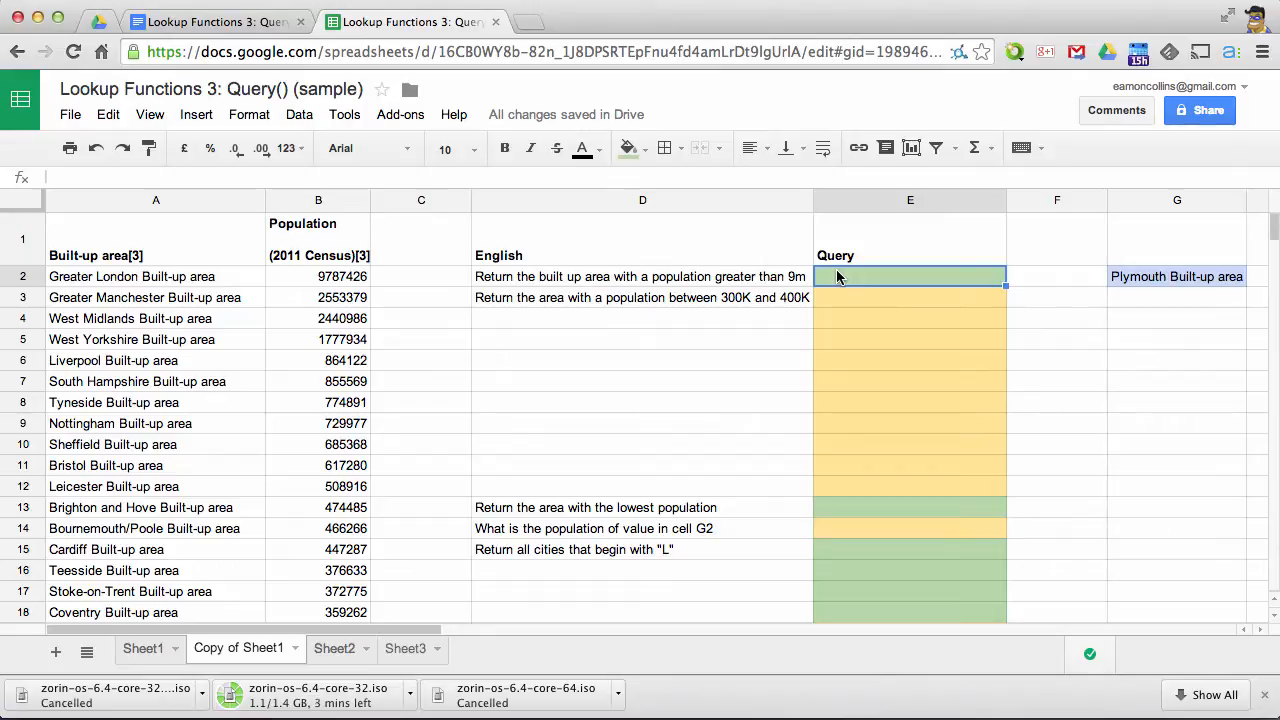
pyautogui.write('=')
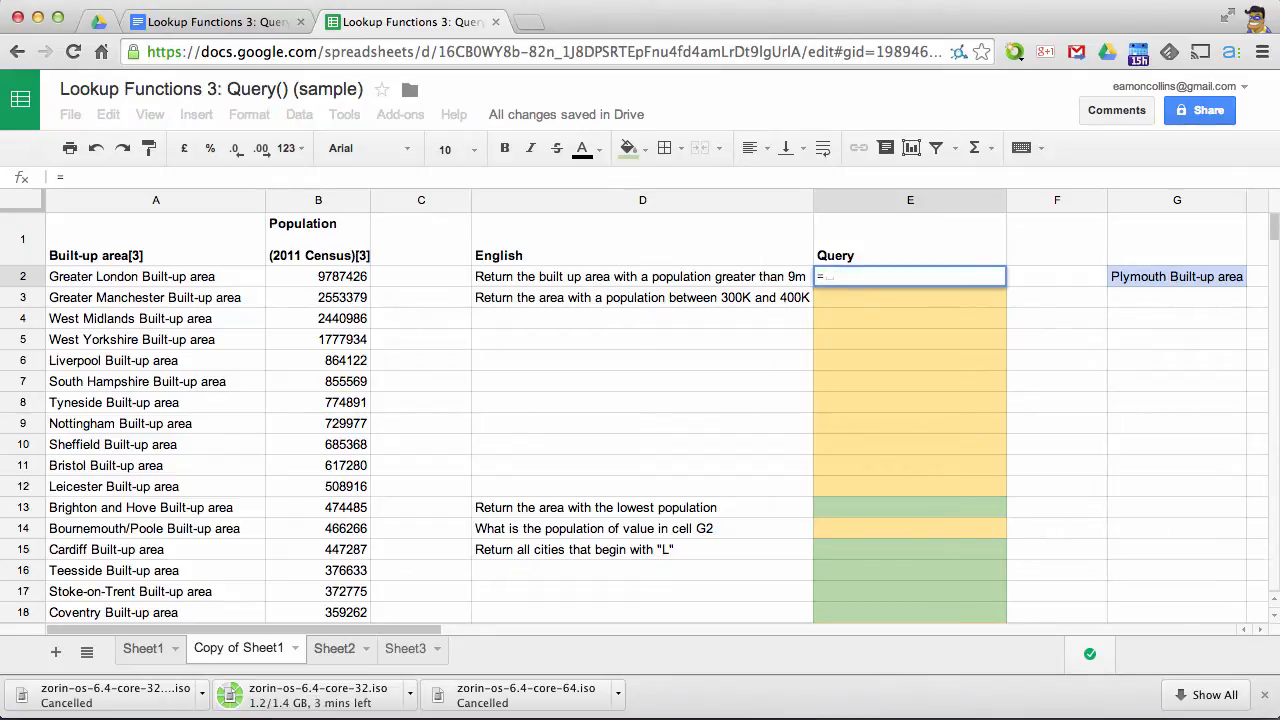
pyautogui.write('QUER')
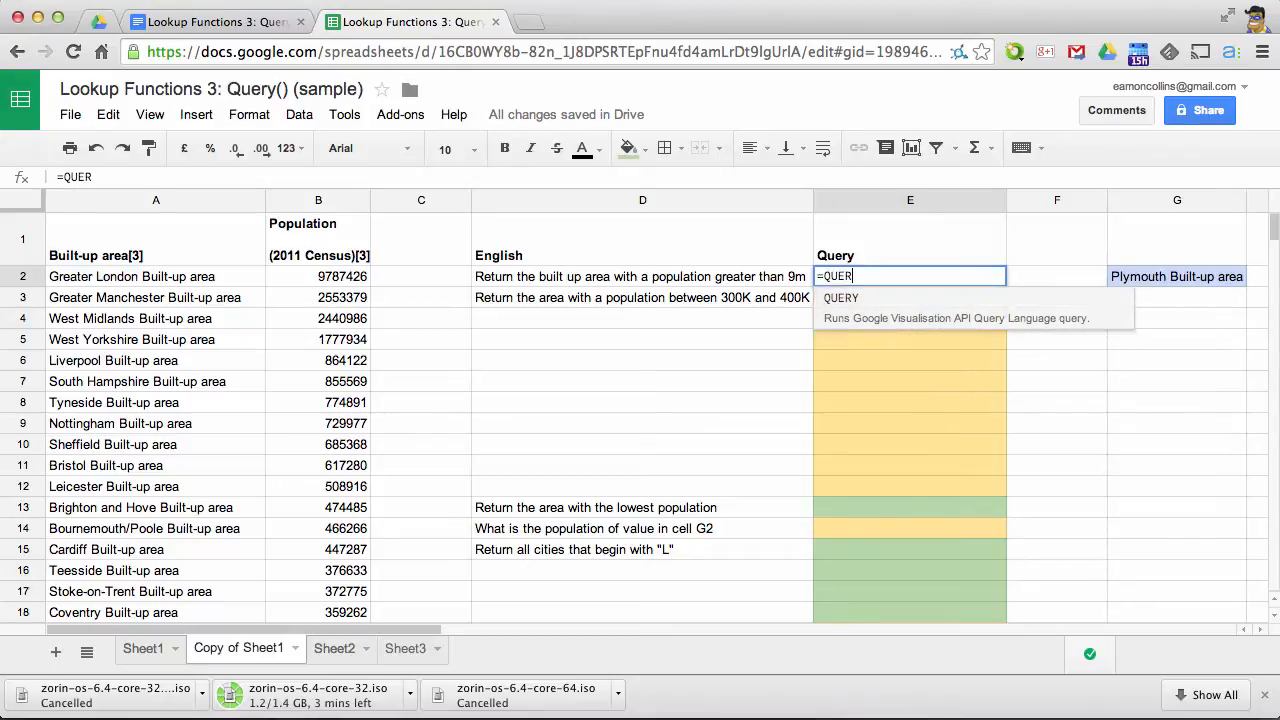
pyautogui.write('Y(')
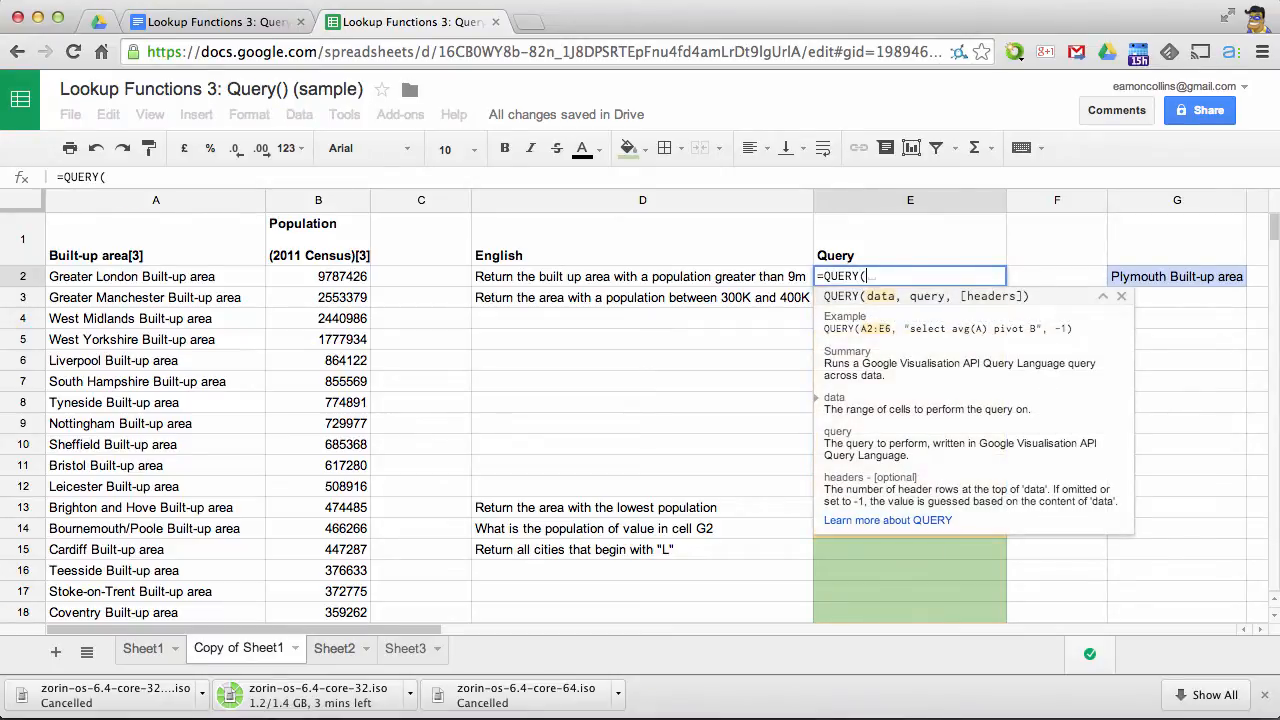
pyautogui.moveTo(178, 281); pyautogui.dragTo(340, 416)
pyautogui.write(',')
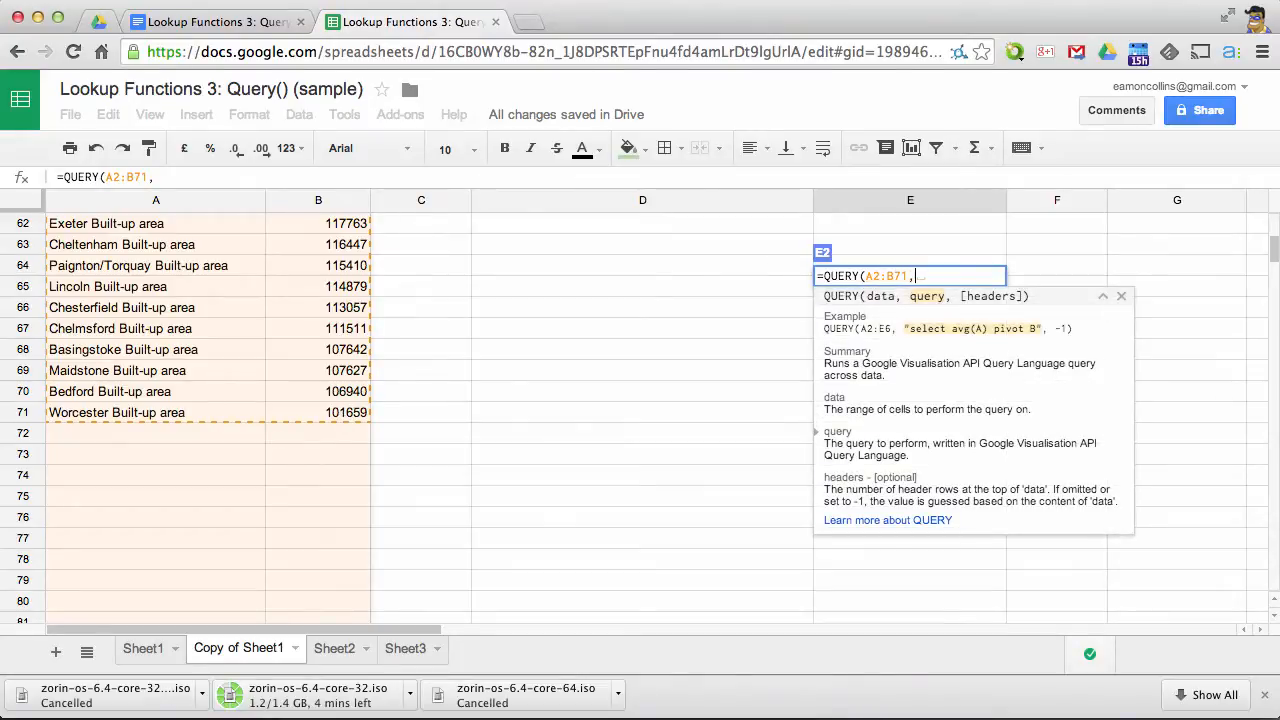
# Complete the E2 formula with the query "SELECT A where B > 9000000" and enter it
pyautogui.write('"')
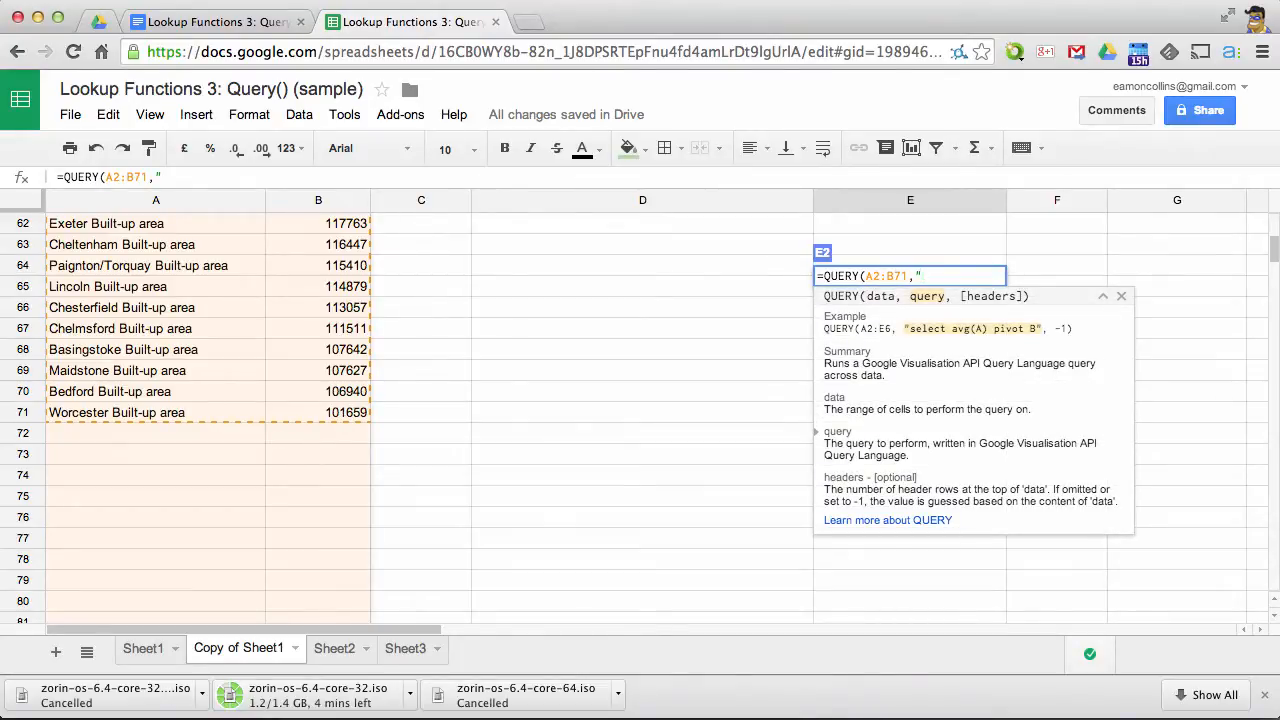
pyautogui.write('SELECT')
pyautogui.write('A where')
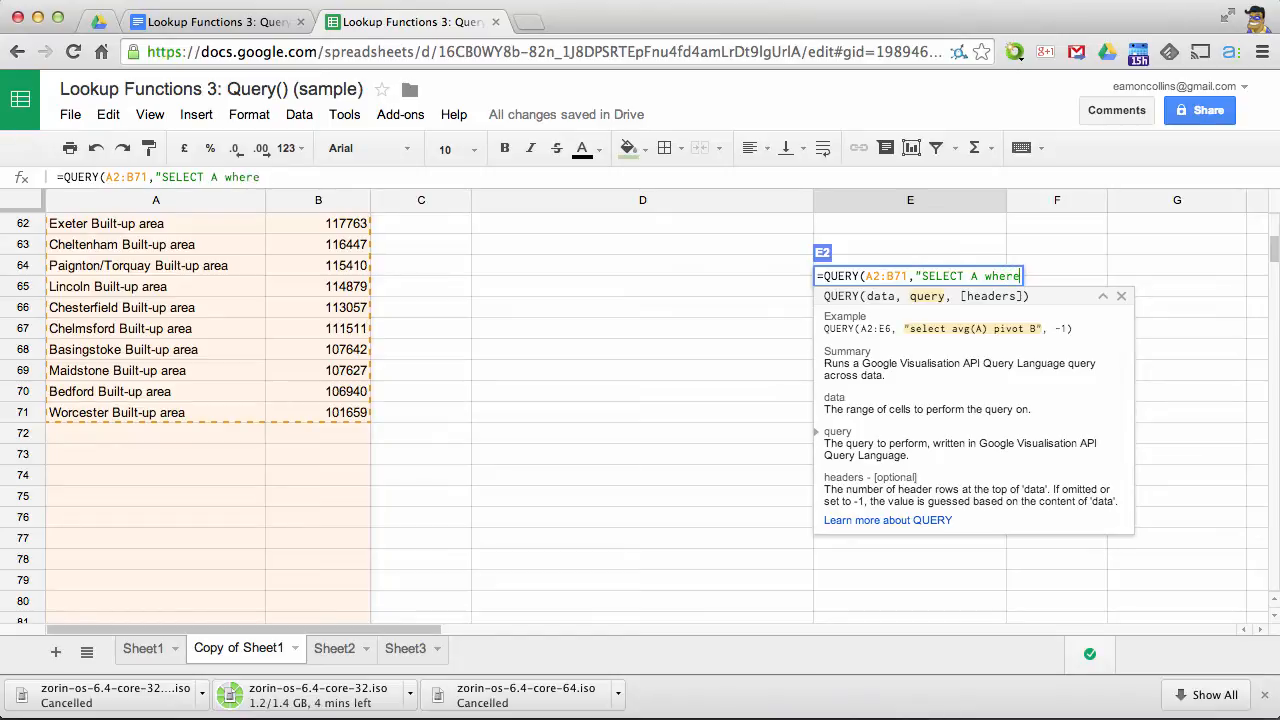
pyautogui.write(' B > 9')
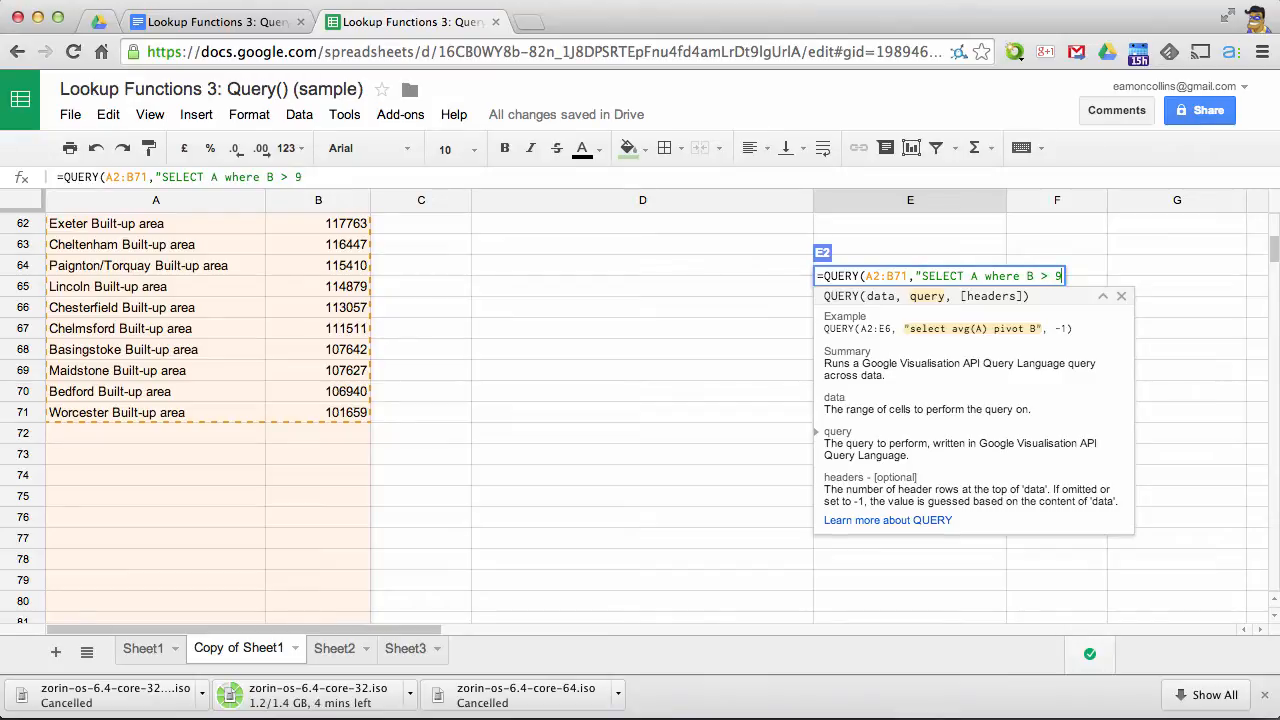
pyautogui.write('000000')
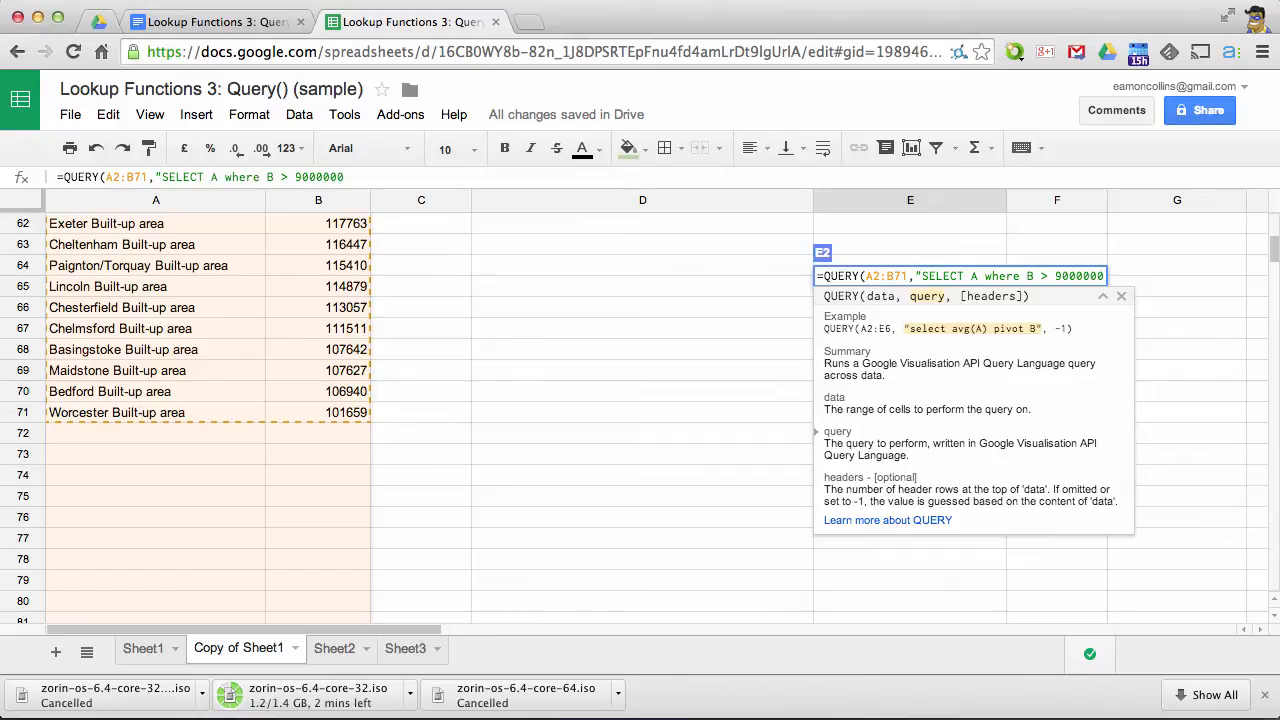
pyautogui.write('")')
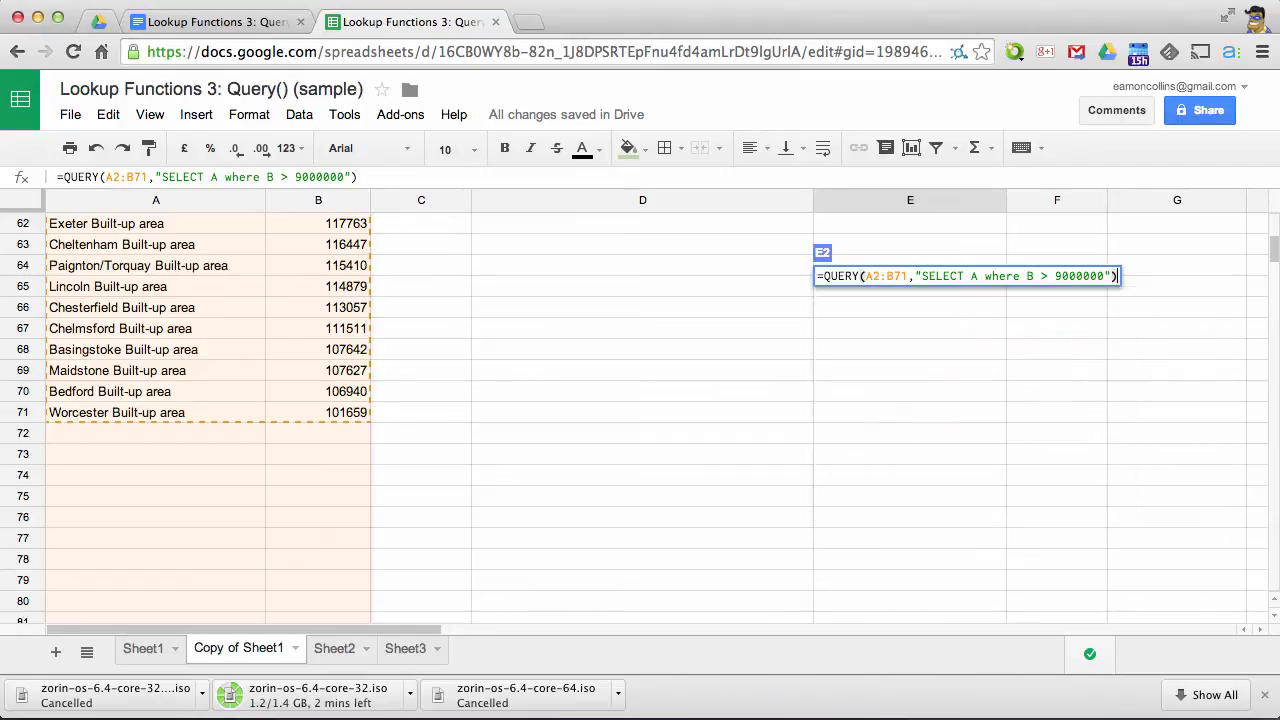
pyautogui.press('Return')
pyautogui.press('Up')
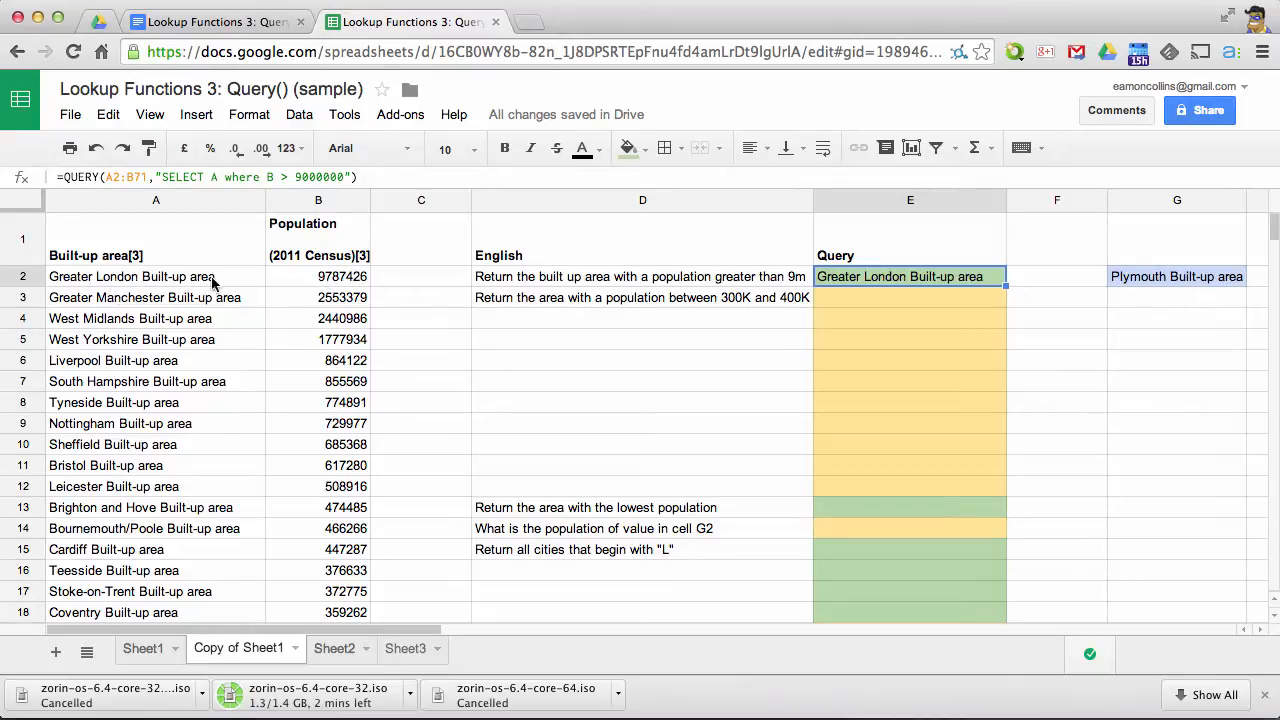
# Start a QUERY formula in cell E3 with A2:B71 as its data range
pyautogui.click(909, 297)
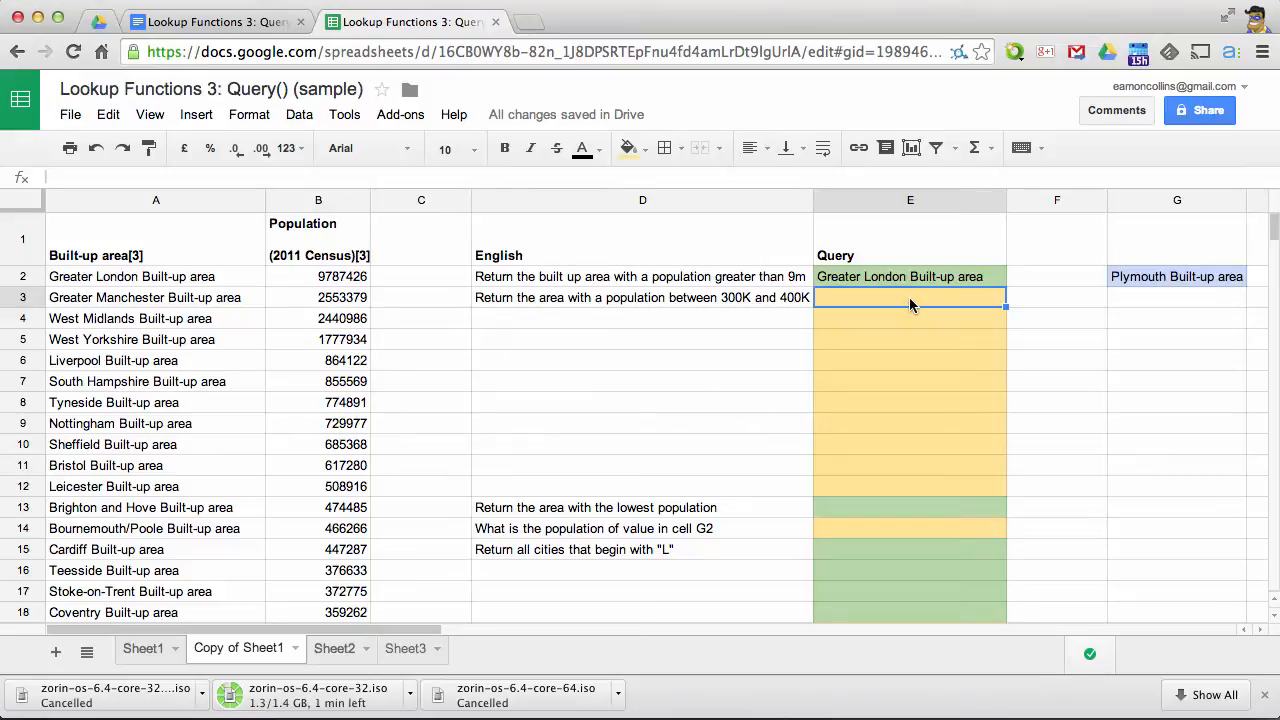
pyautogui.write('=QU')
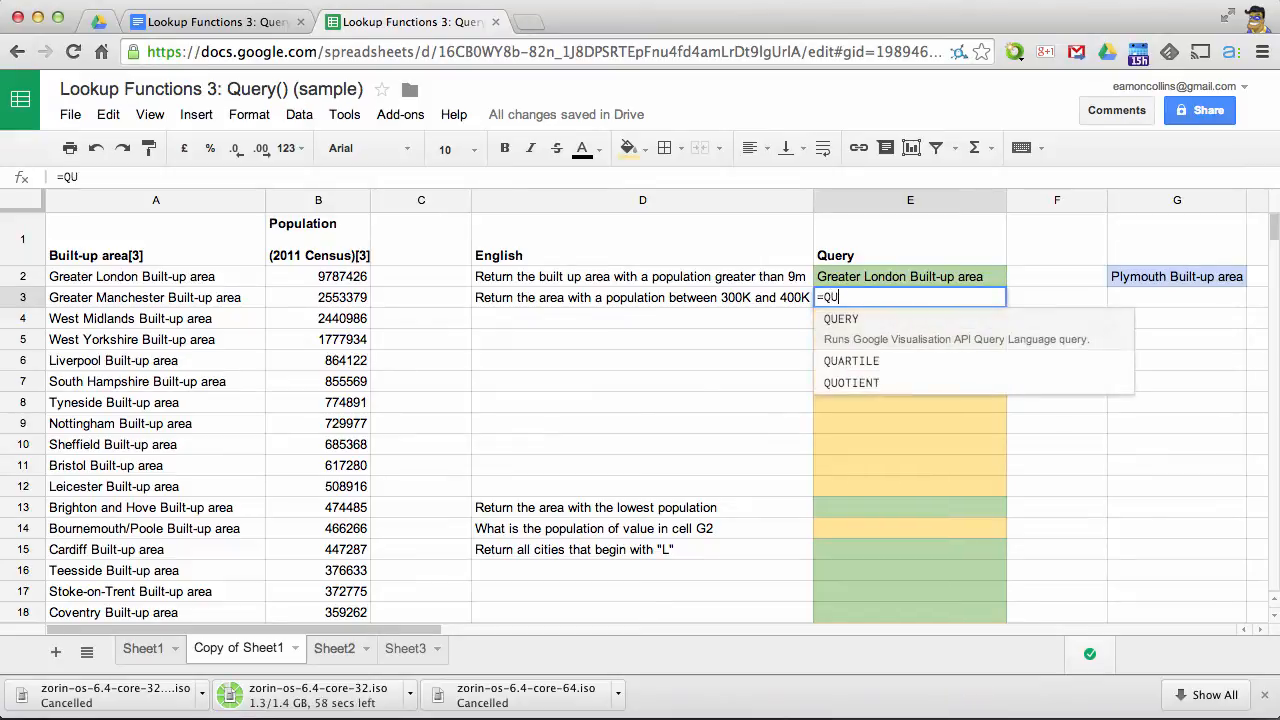
pyautogui.write('ERY(')
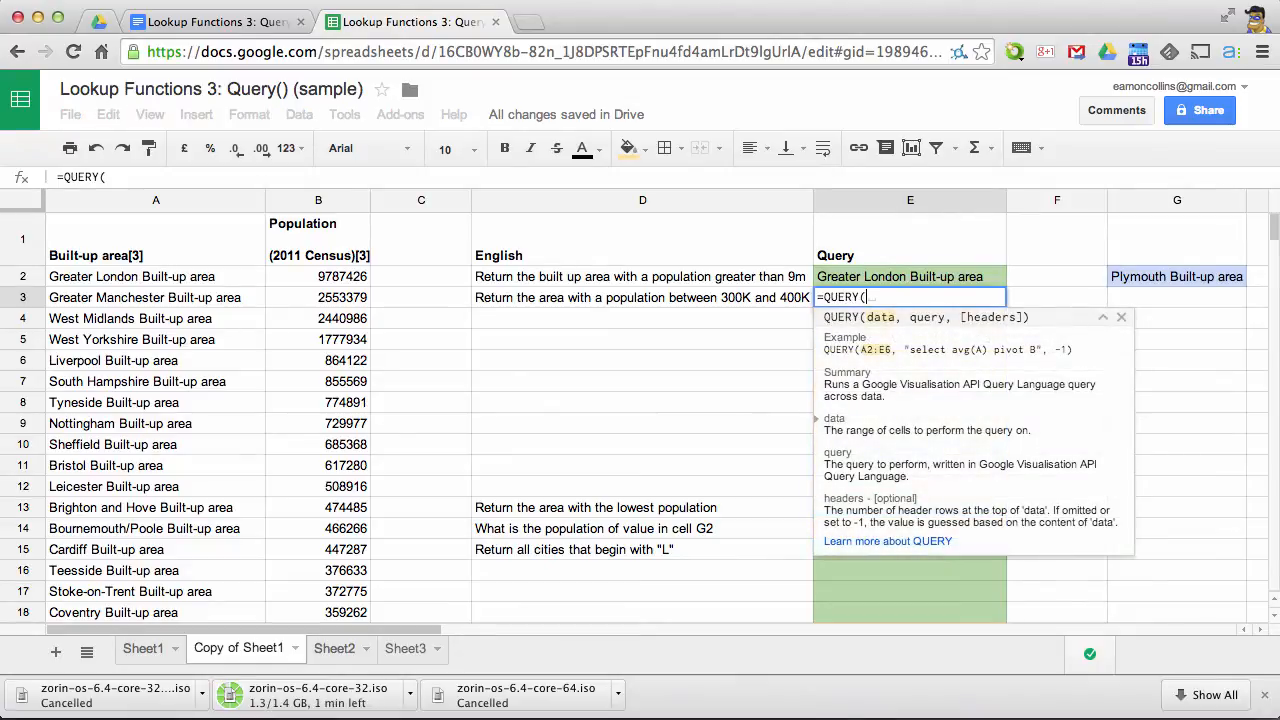
pyautogui.moveTo(150, 277); pyautogui.dragTo(353, 593)
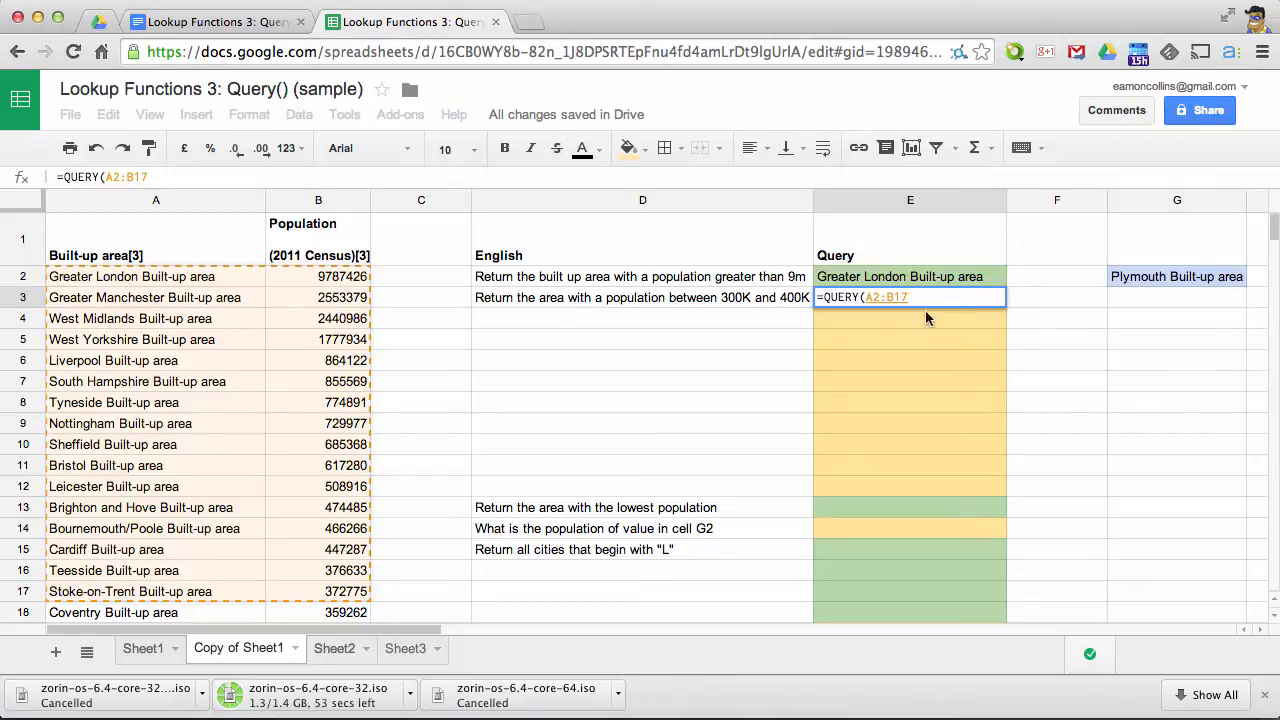
pyautogui.write(',')
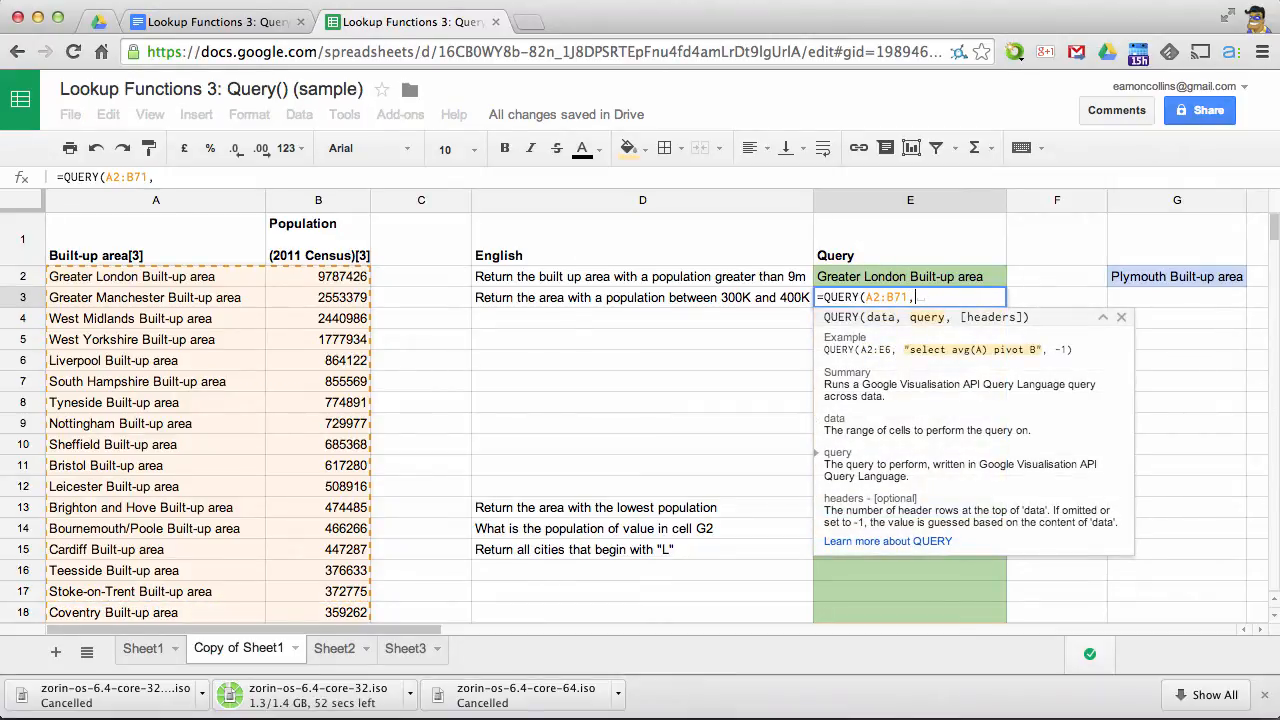
# Complete the E3 formula with the query "SELECT A WHERE B > 300000 AND B <= 400000", enter it and select the returned areas
pyautogui.write('"')
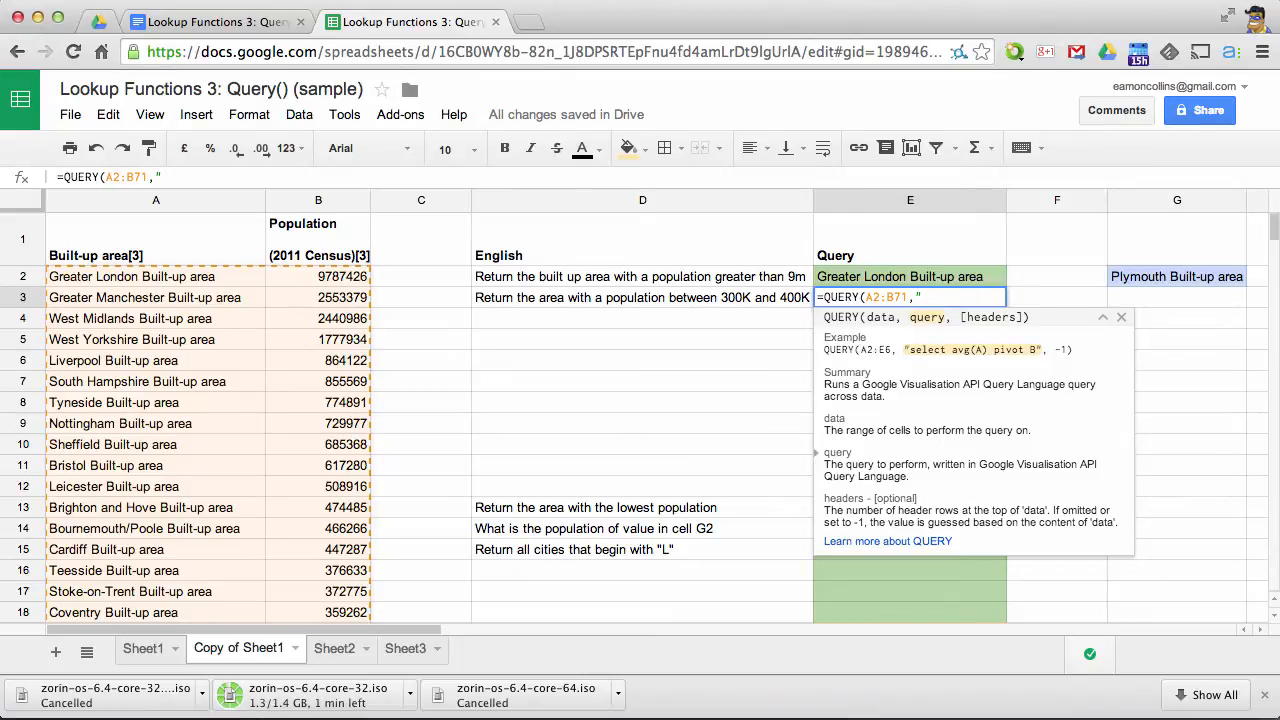
pyautogui.write('SELECT')
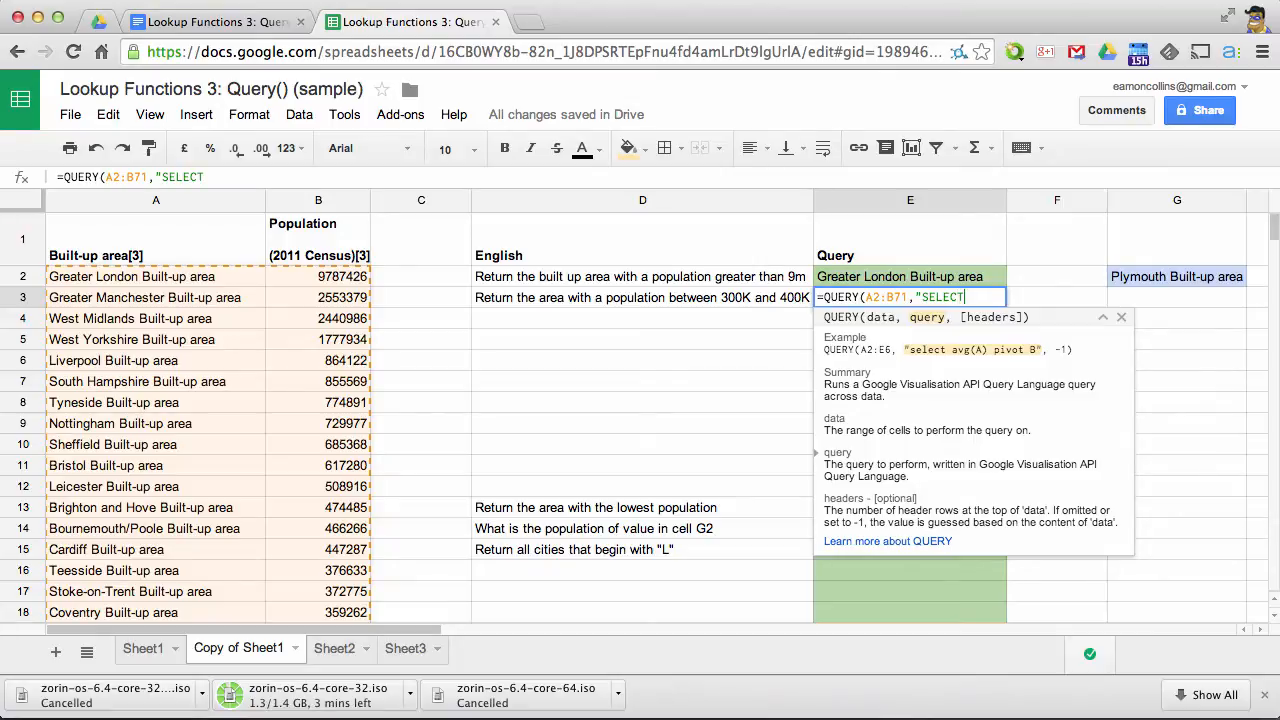
pyautogui.write(' A WHERE')
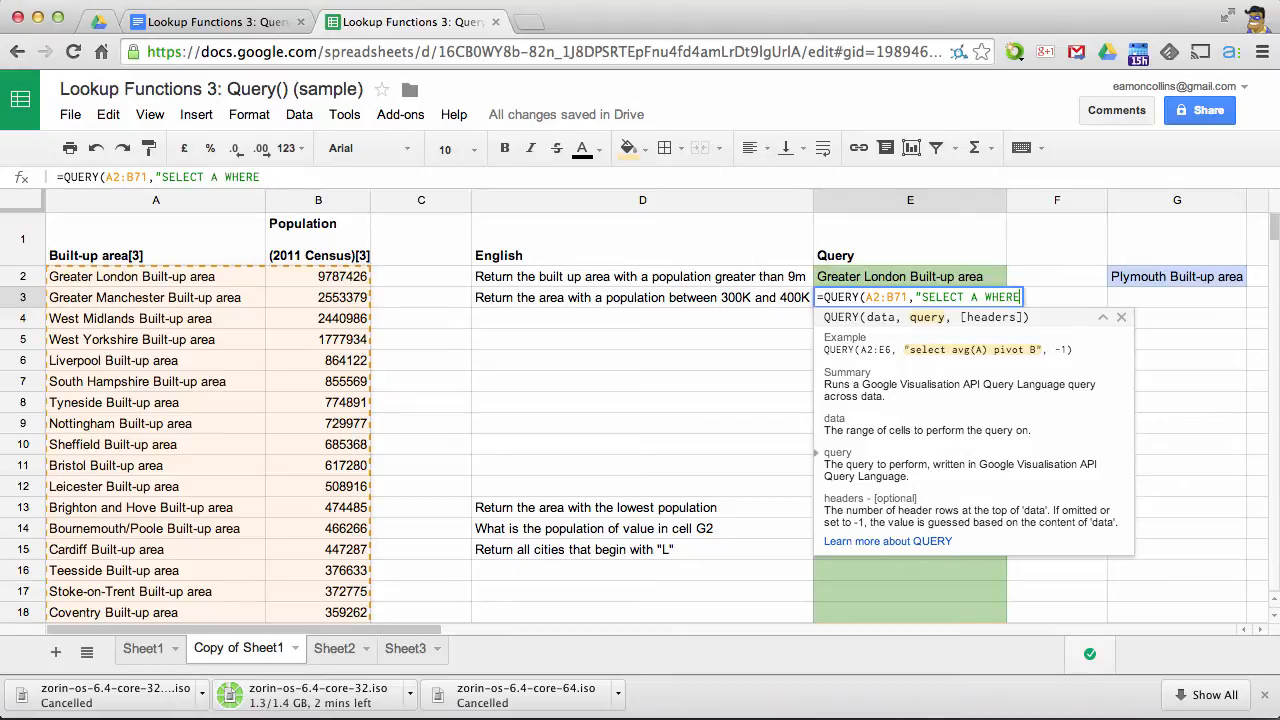
pyautogui.write(' B > 30')
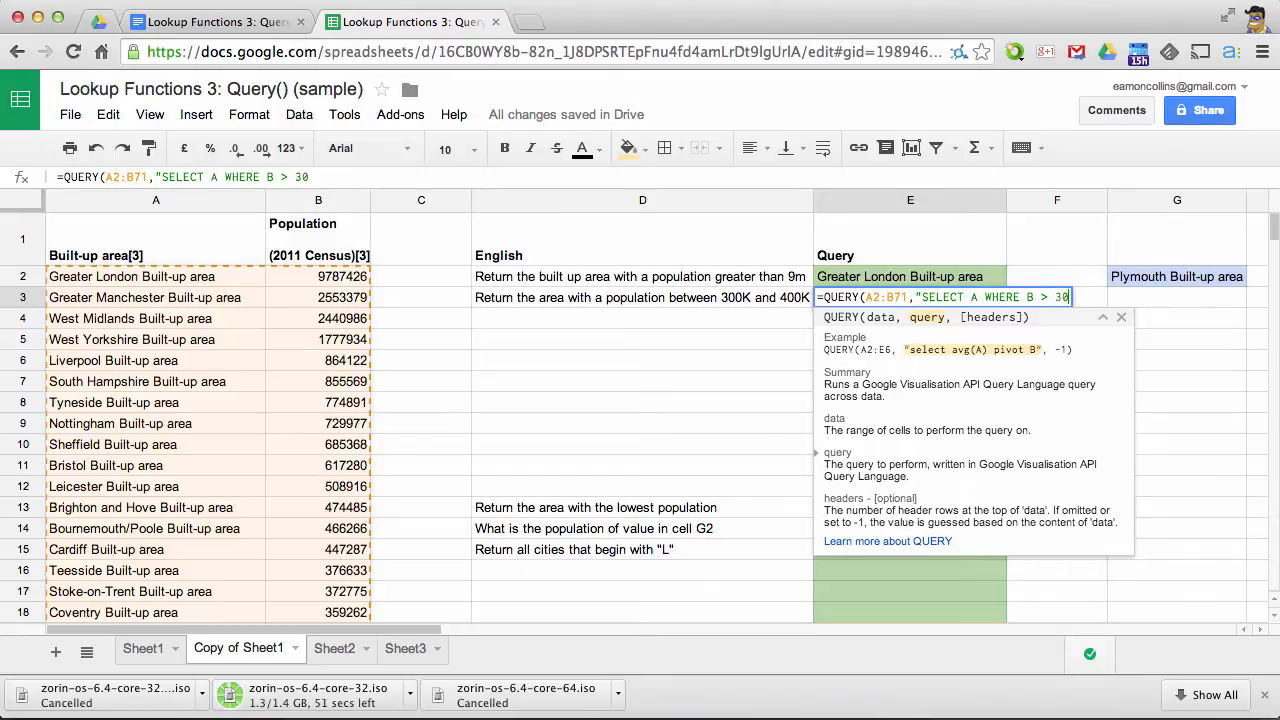
pyautogui.write('0000 AND ')
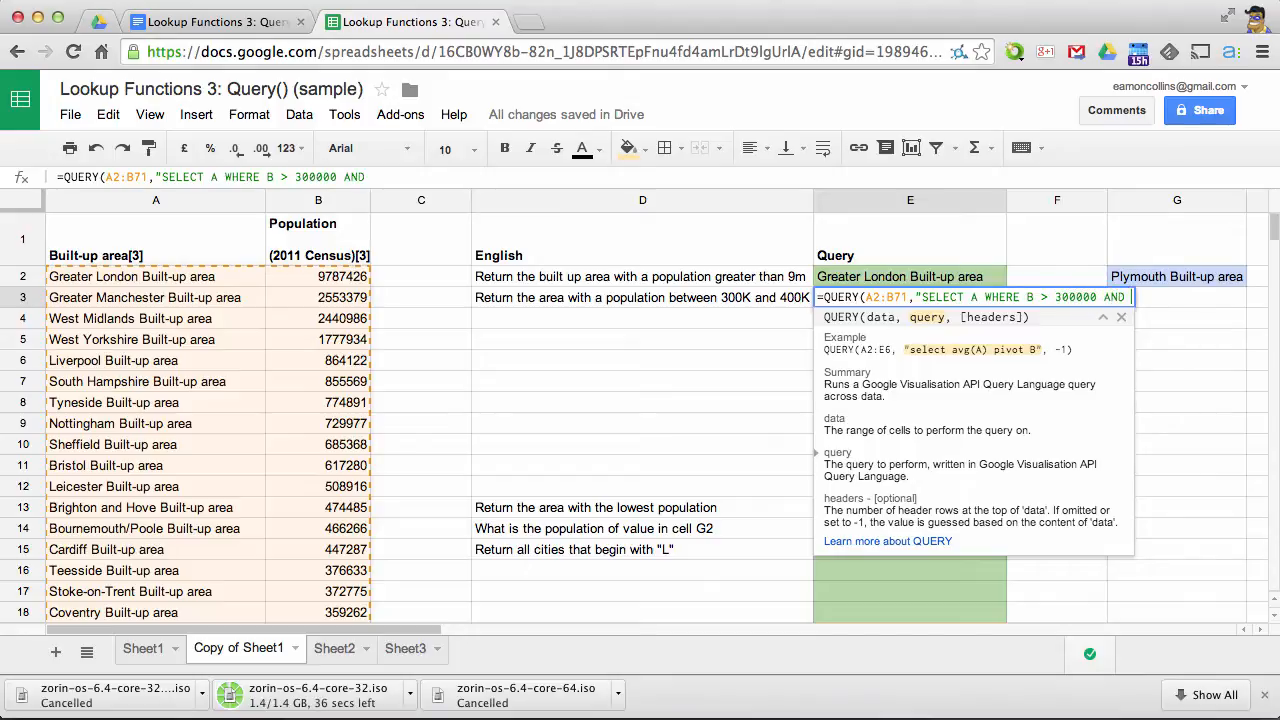
pyautogui.write('B <= 4')
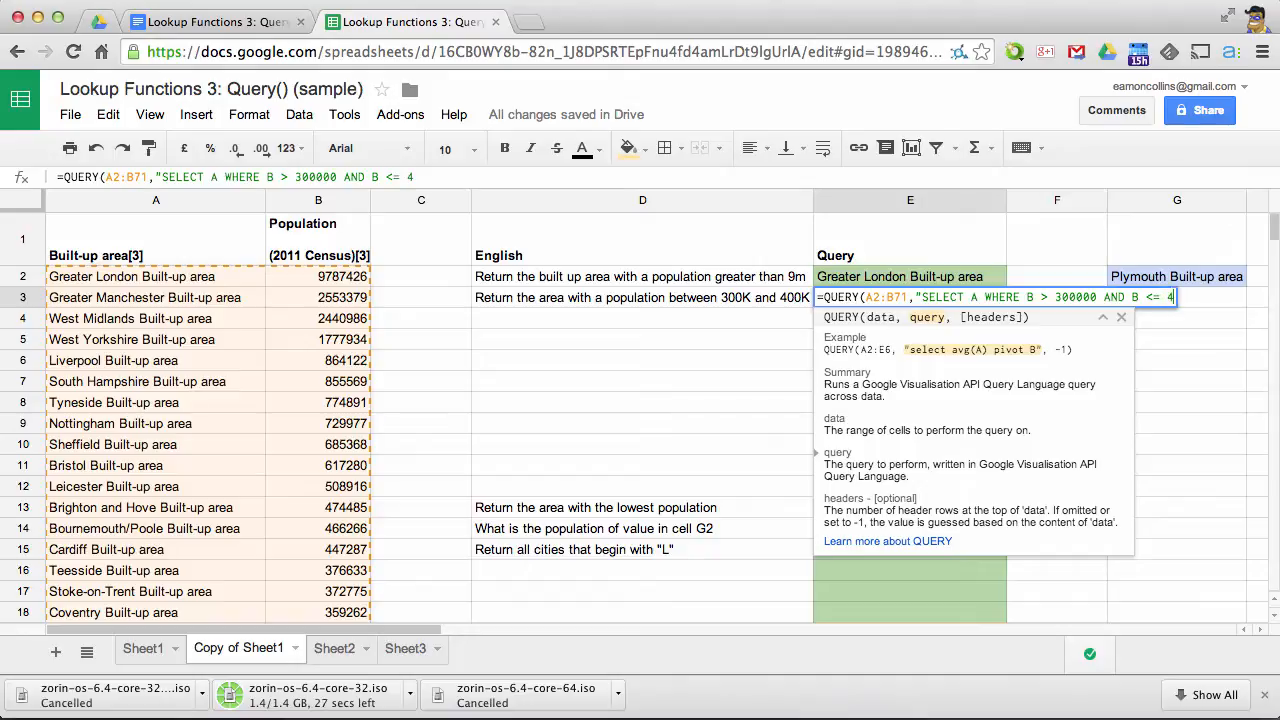
pyautogui.write('00000')
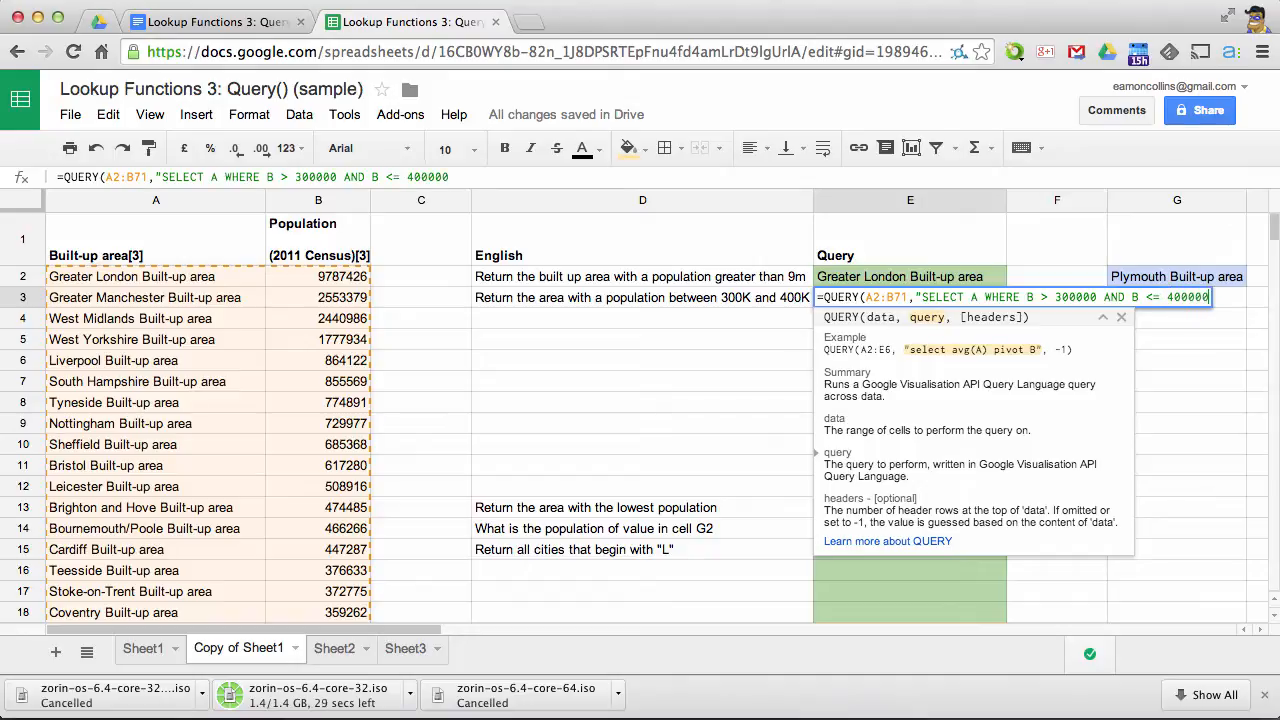
pyautogui.write('")')
pyautogui.press('Return')
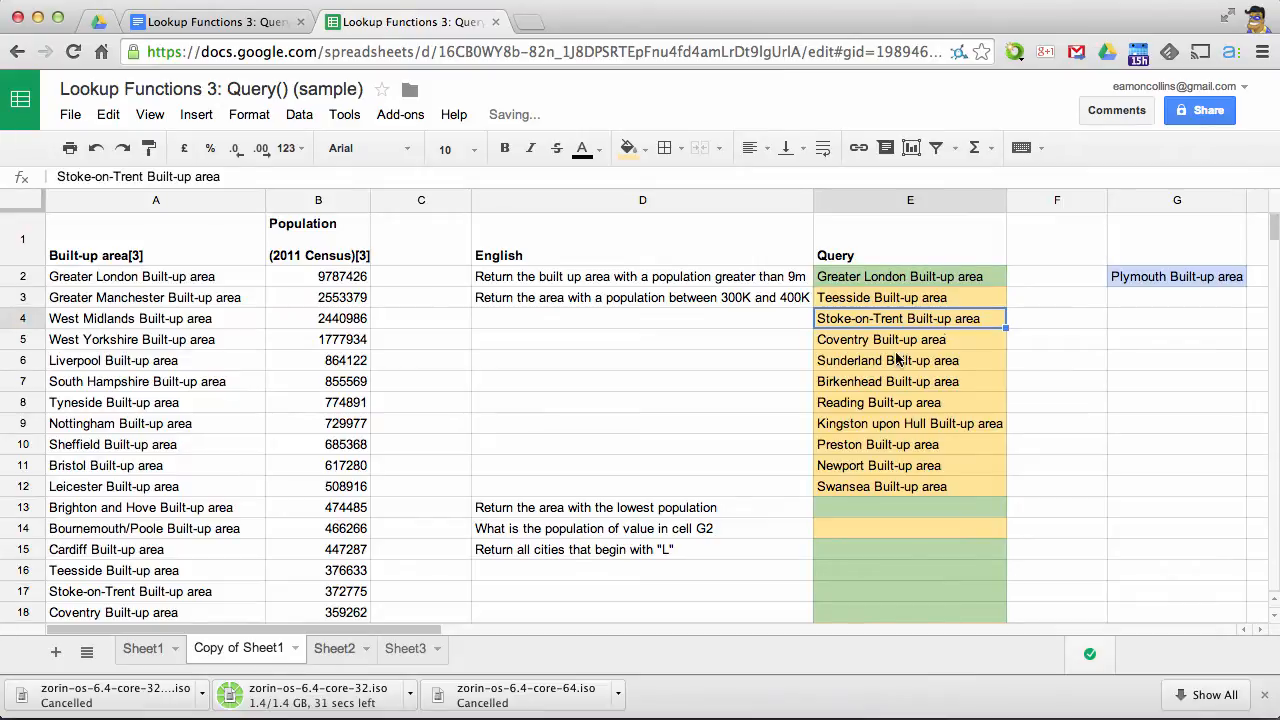
pyautogui.click(940, 301)
pyautogui.moveTo(940, 313); pyautogui.dragTo(930, 492)
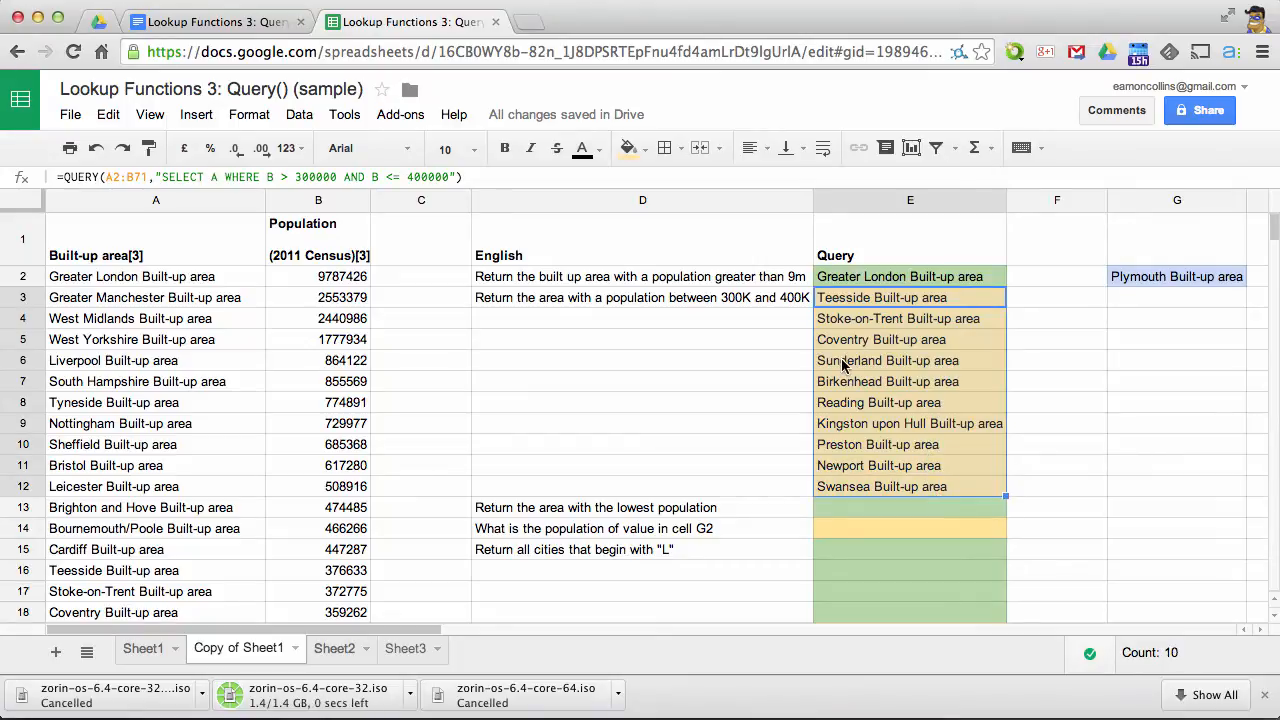
# Start a QUERY formula in cell E13, beside the lowest-population question, with A2:B71 as its data range
pyautogui.click(585, 510)
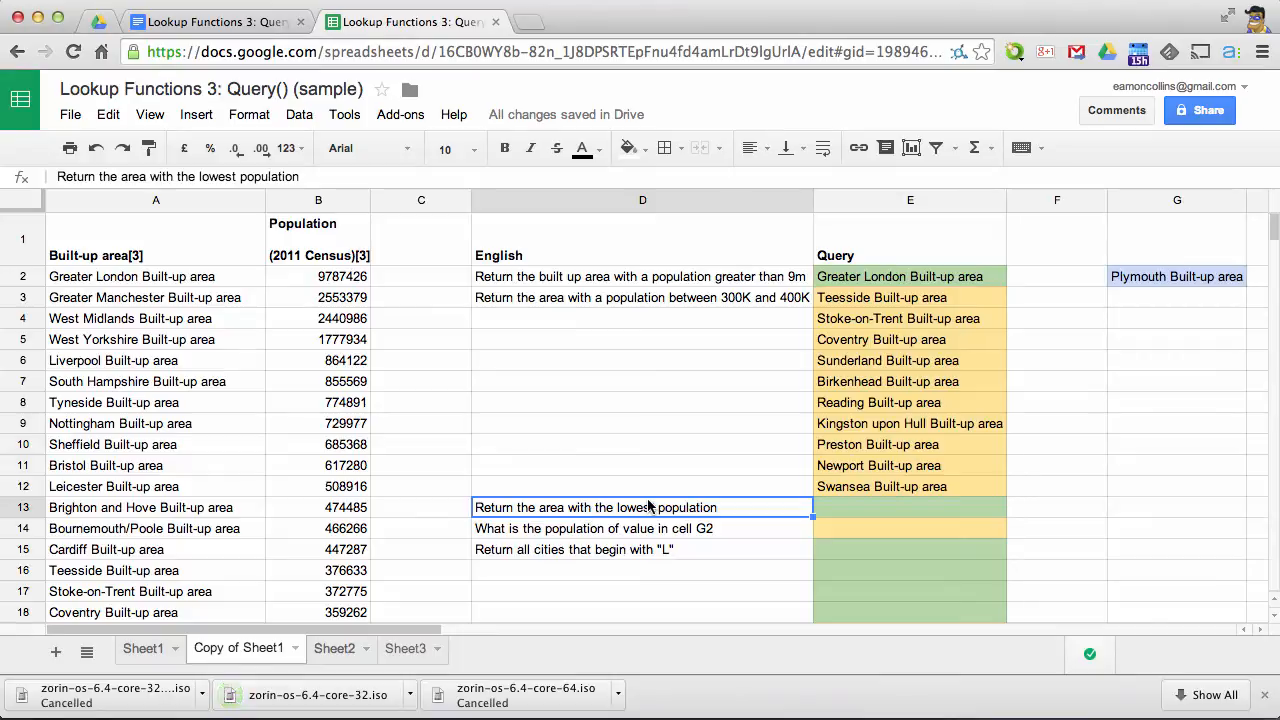
pyautogui.click(870, 501)
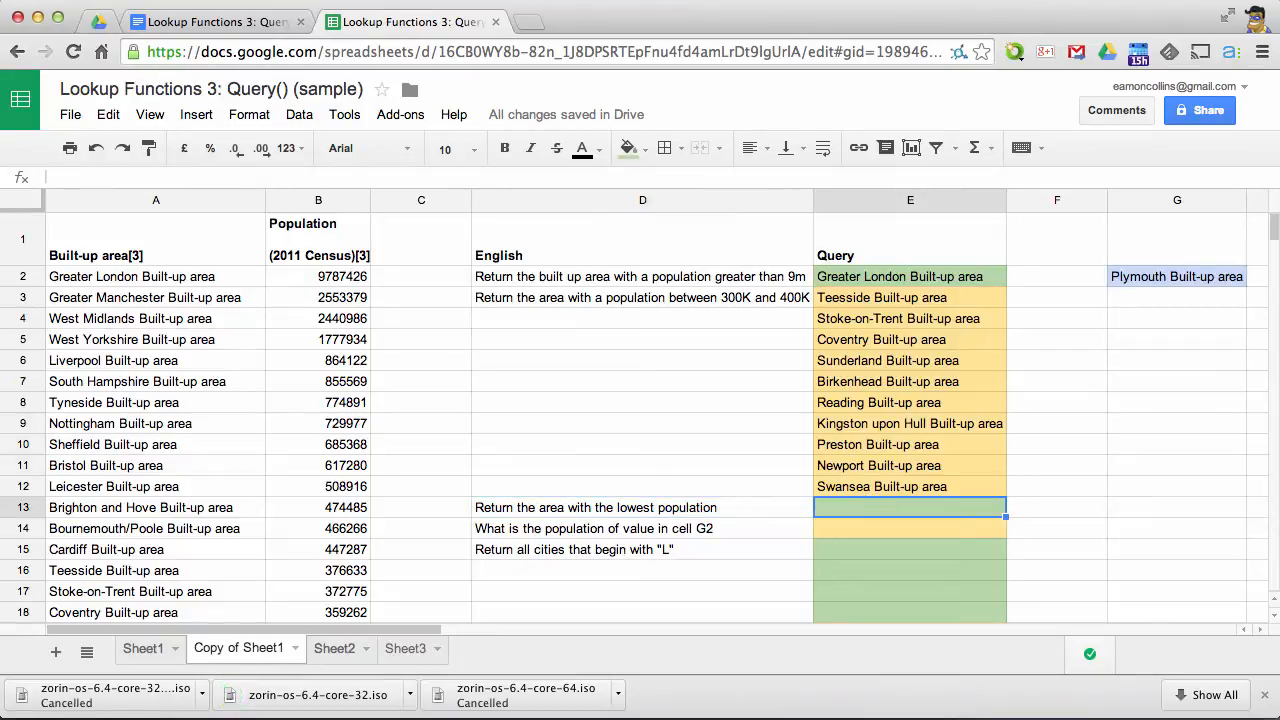
pyautogui.write('=')
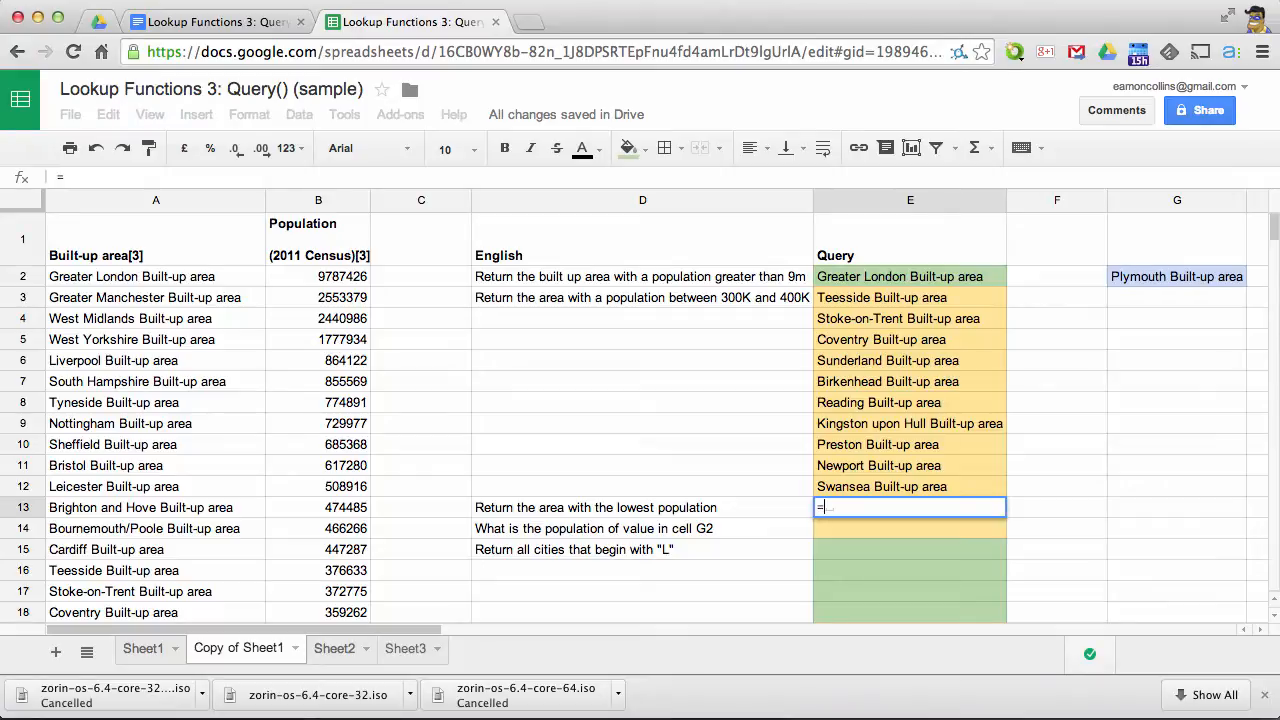
pyautogui.write('QU')
pyautogui.write('ERYI')
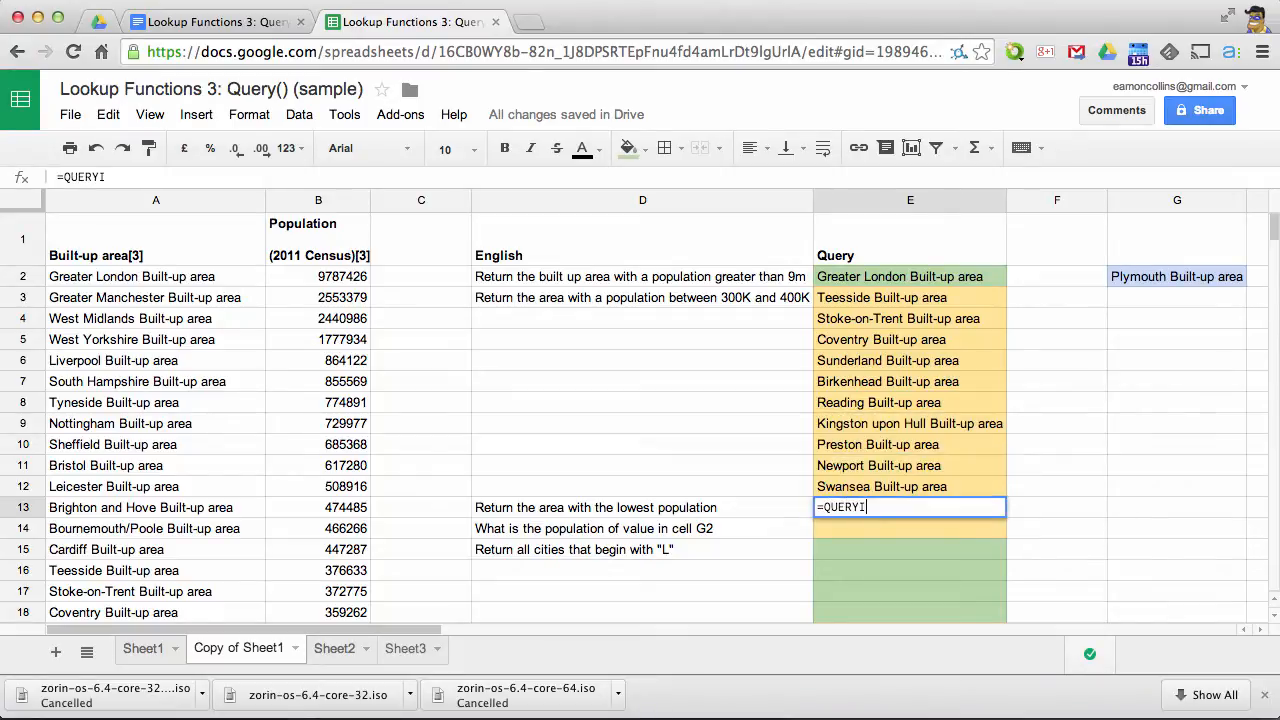
pyautogui.press('BackSpace')
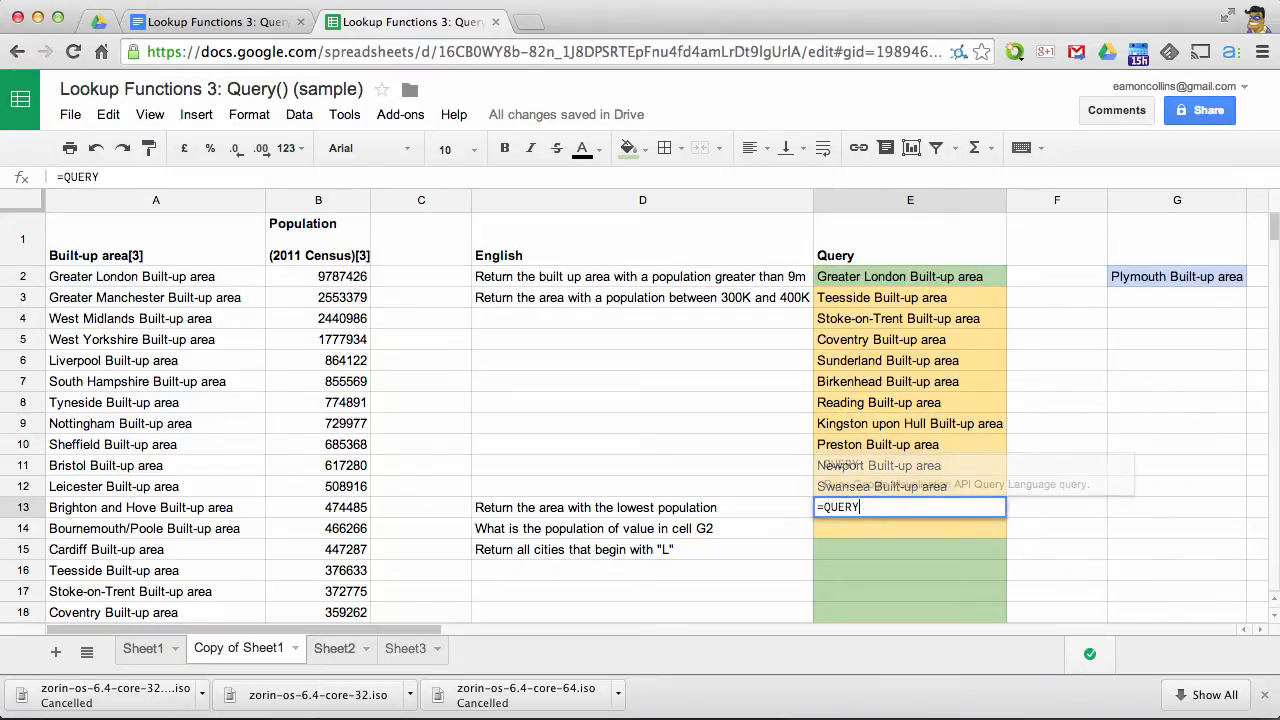
pyautogui.write('(A2')
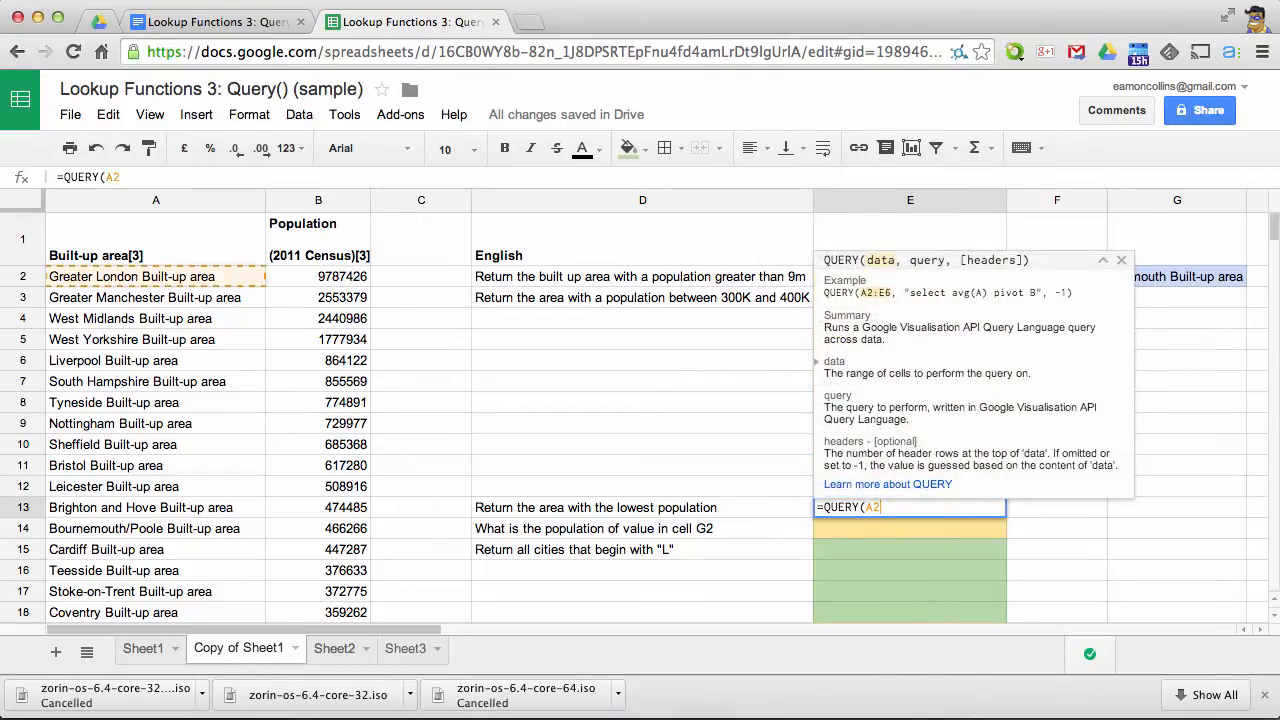
pyautogui.write(':A')
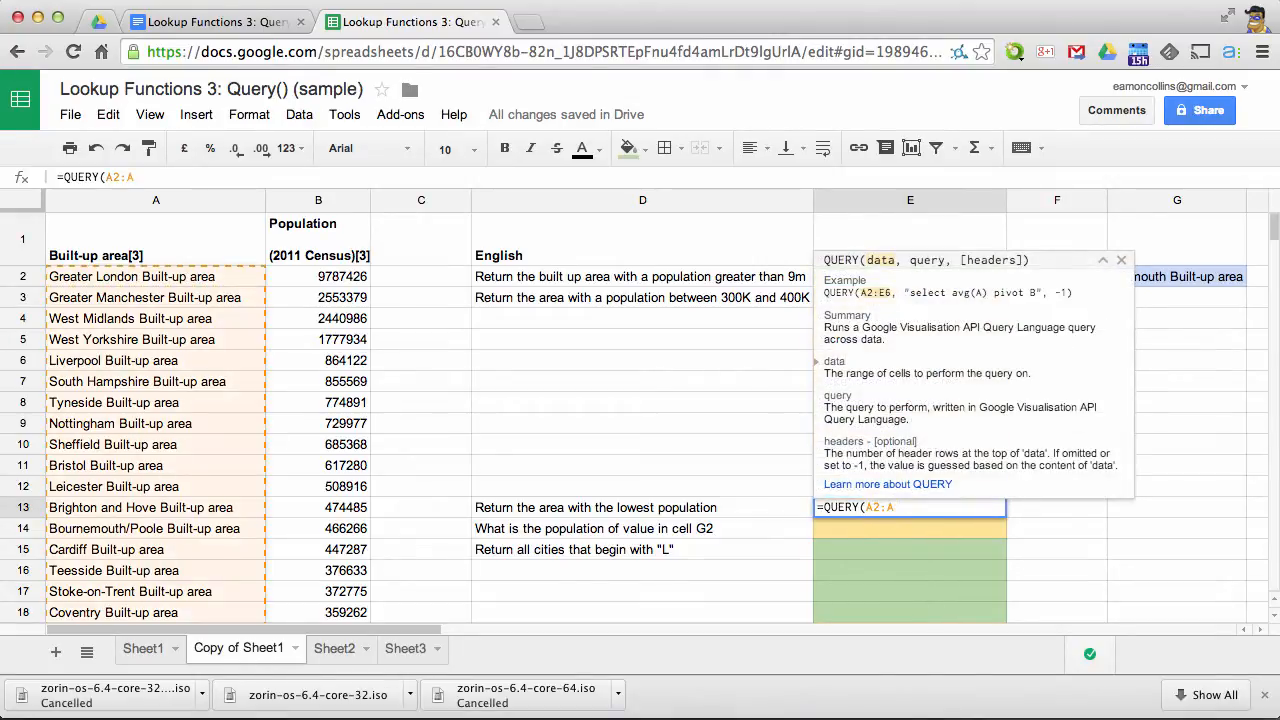
pyautogui.press('BackSpace')
pyautogui.write('B7')
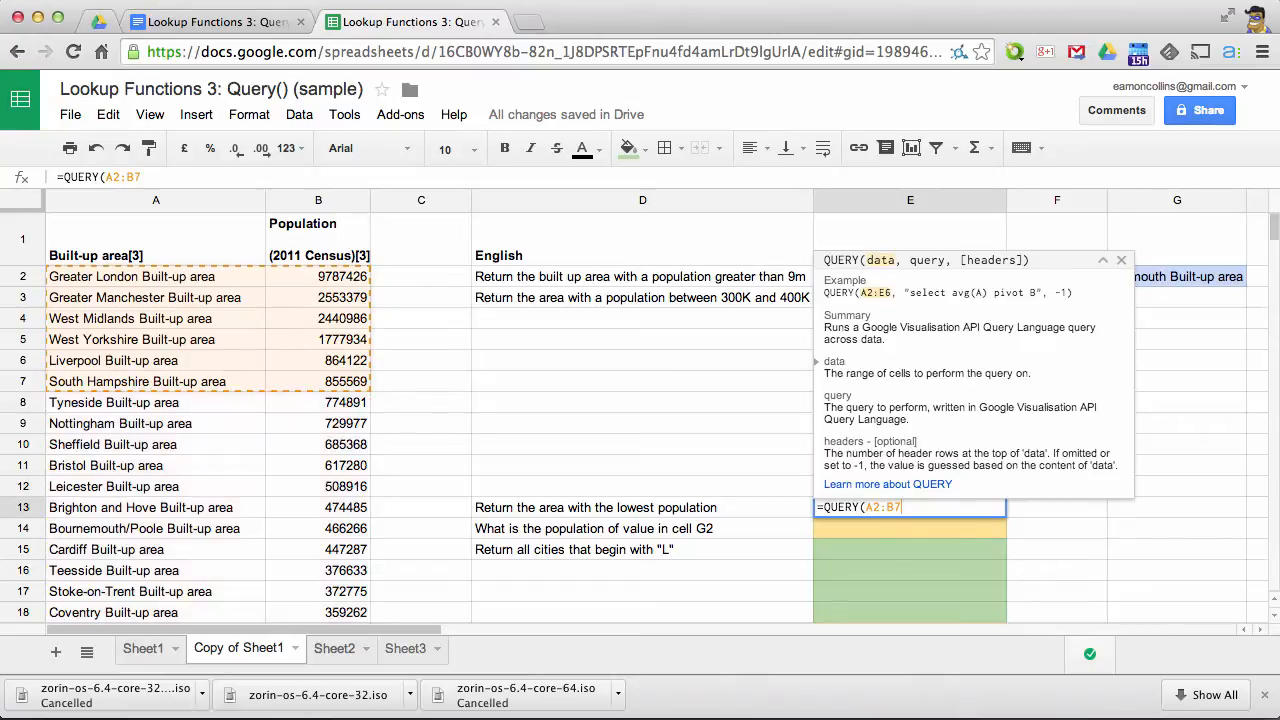
pyautogui.write('1,')
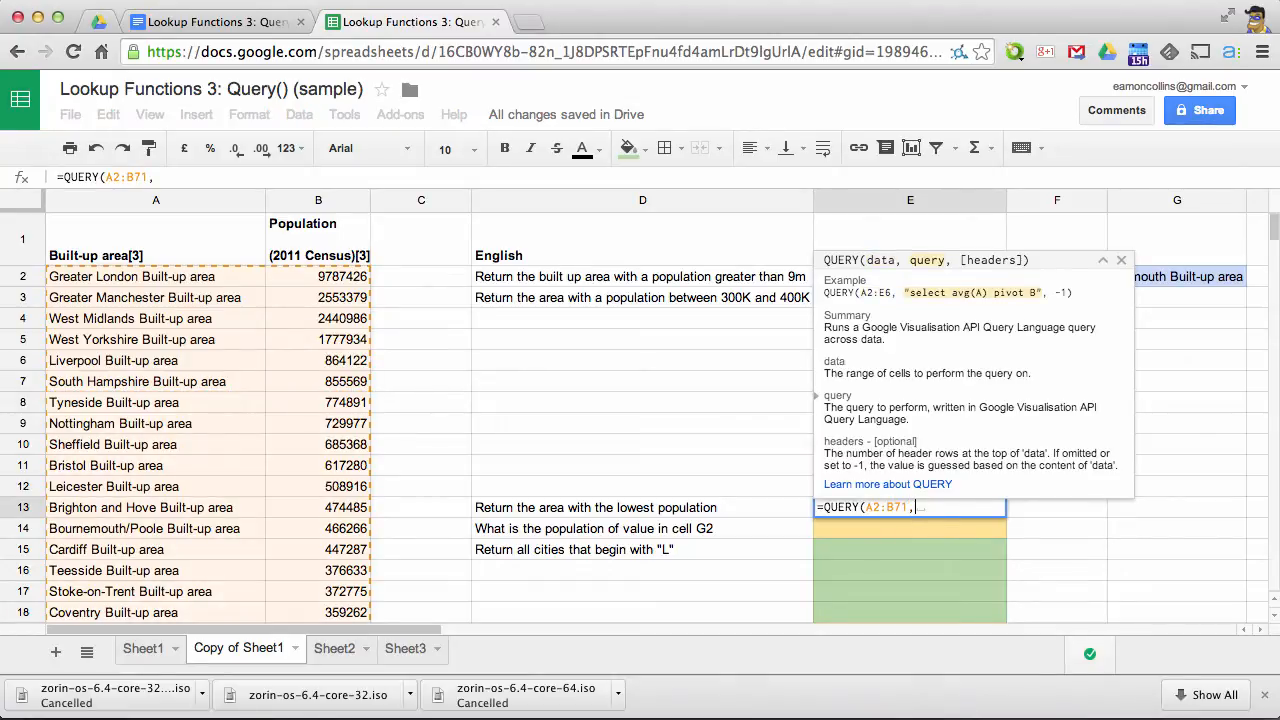
# Add the query text "SELECT A WHERE B = " to the E13 formula, followed by an ampersand for joining a value
pyautogui.write('"SELECT')
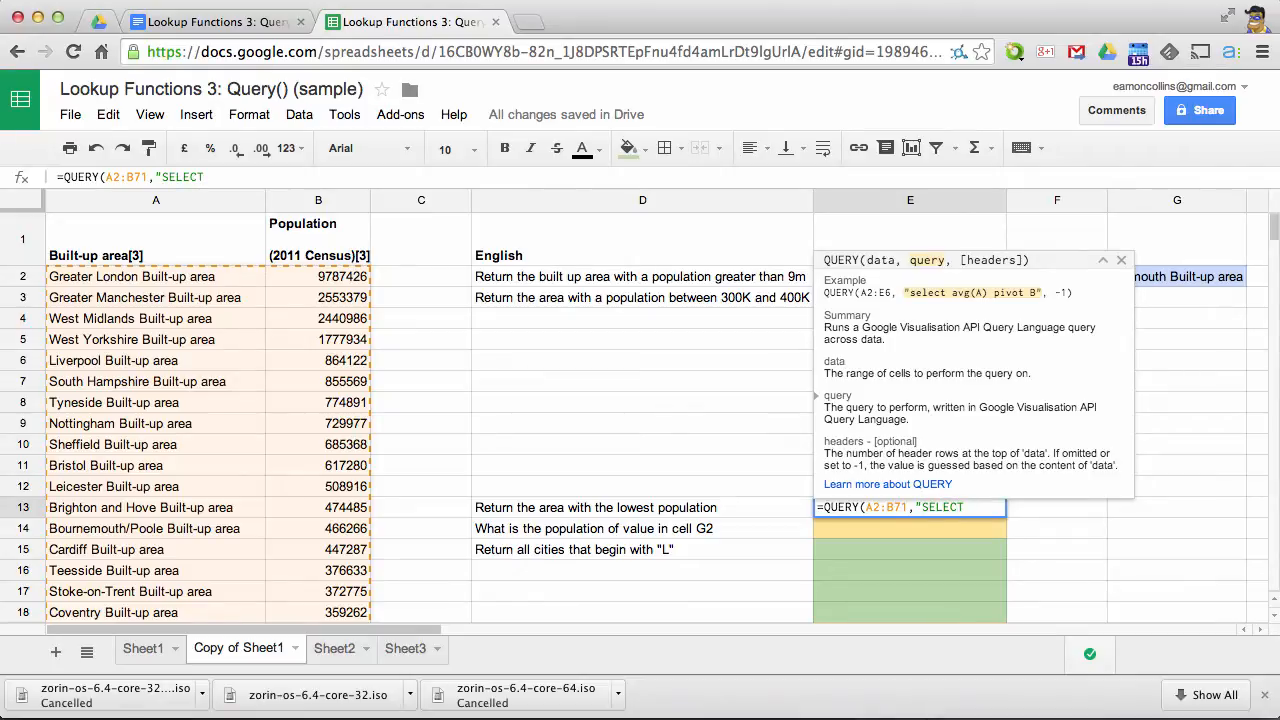
pyautogui.write(' A WHERE B')
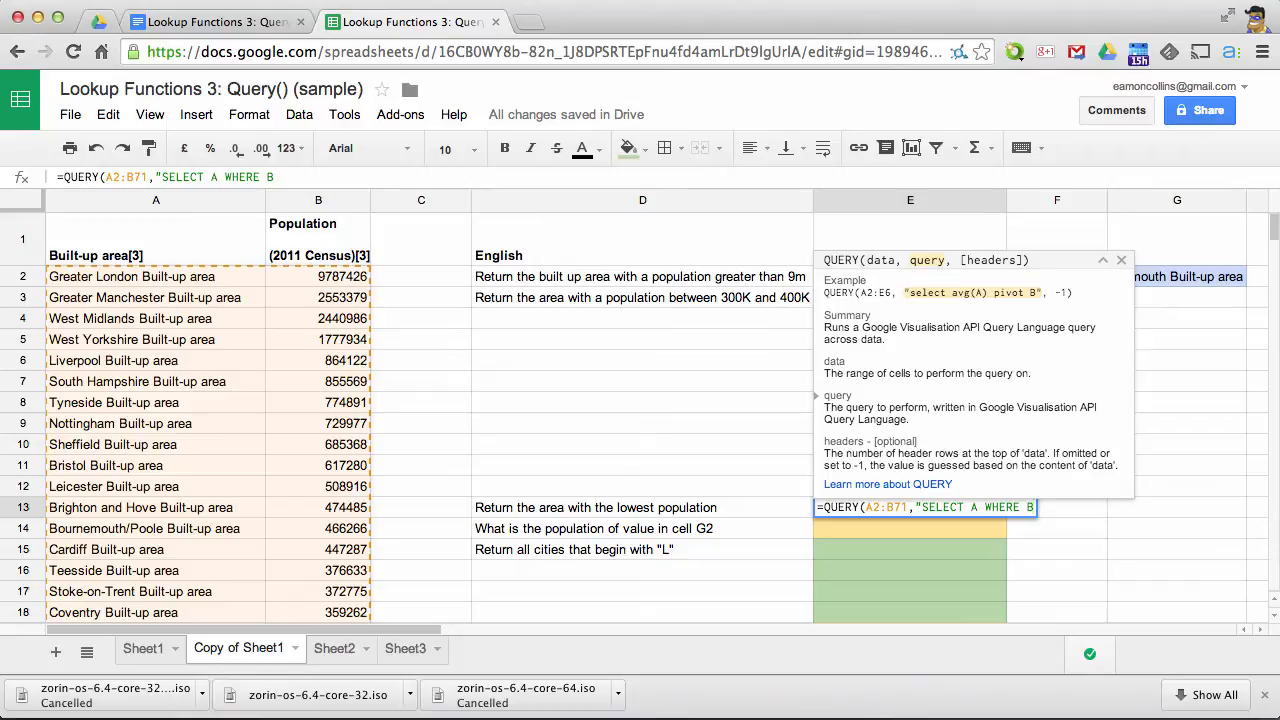
pyautogui.write(' = "&')
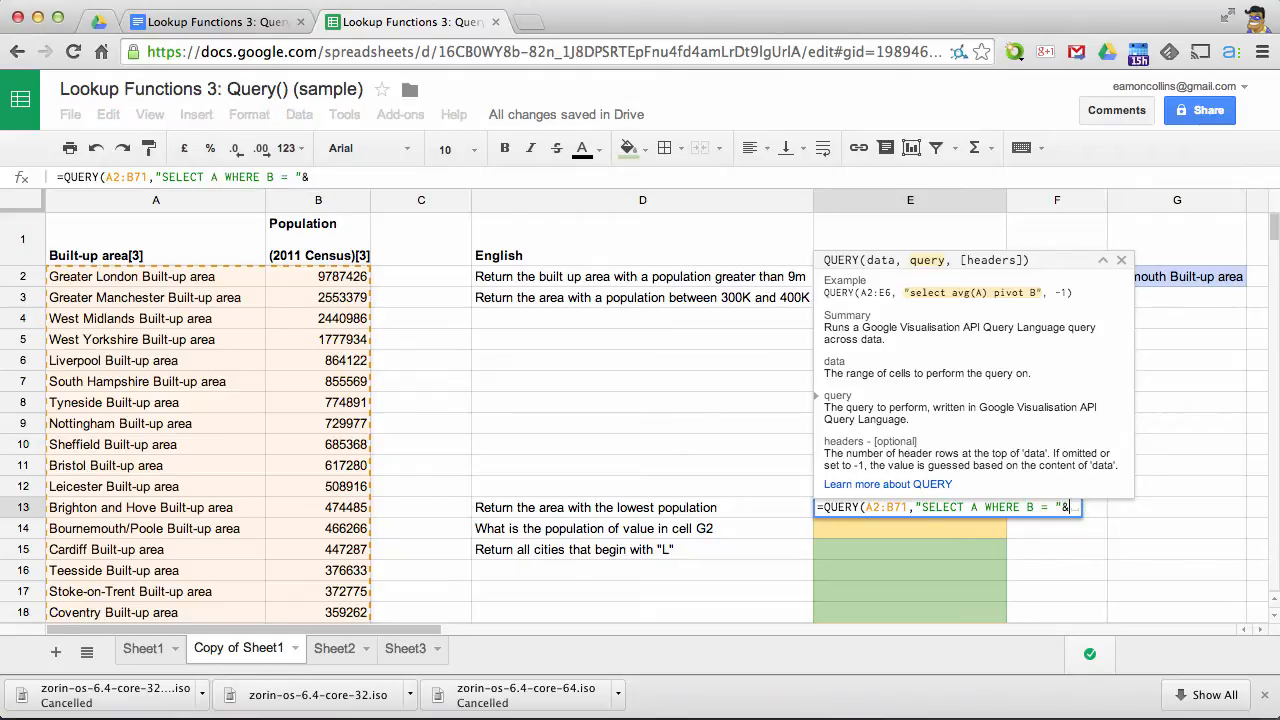
# Append MIN(B2:B71) to the E13 query, enter the formula and check its result against the end of the population list
pyautogui.write('min')
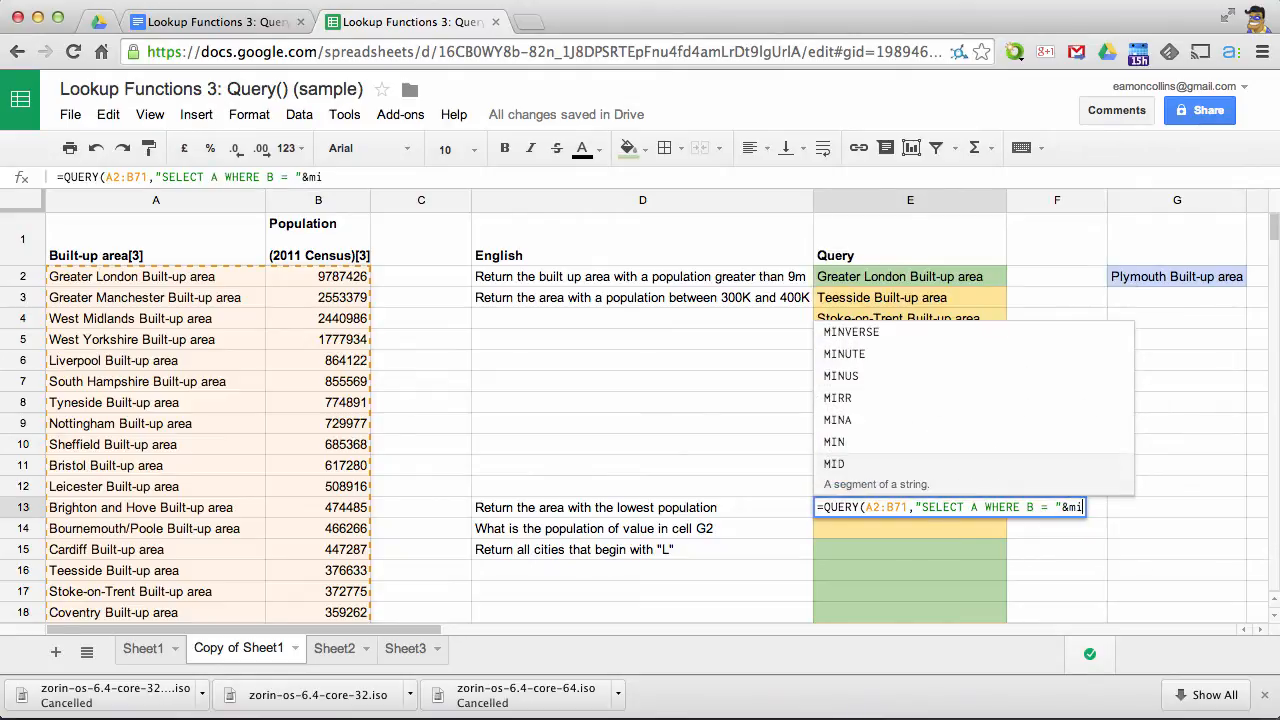
pyautogui.press('BackSpace')
pyautogui.press('BackSpace')
pyautogui.press('BackSpace')
pyautogui.write('MIN')
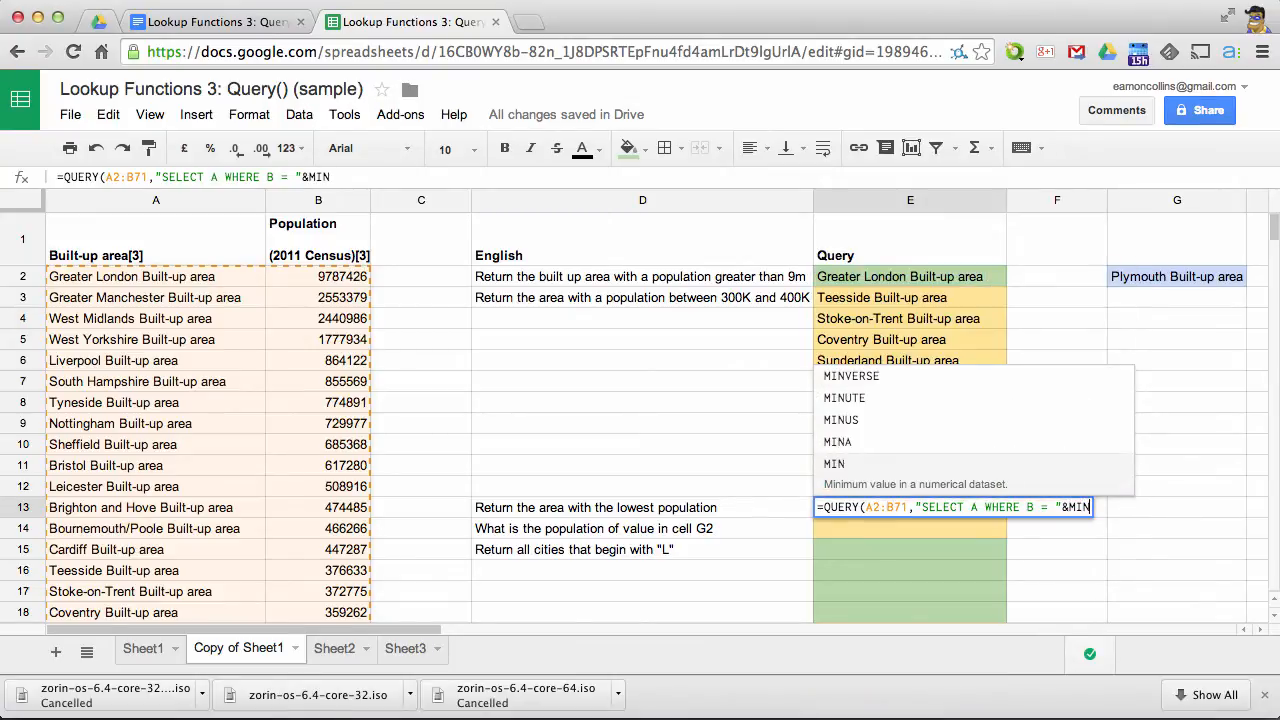
pyautogui.write('(')
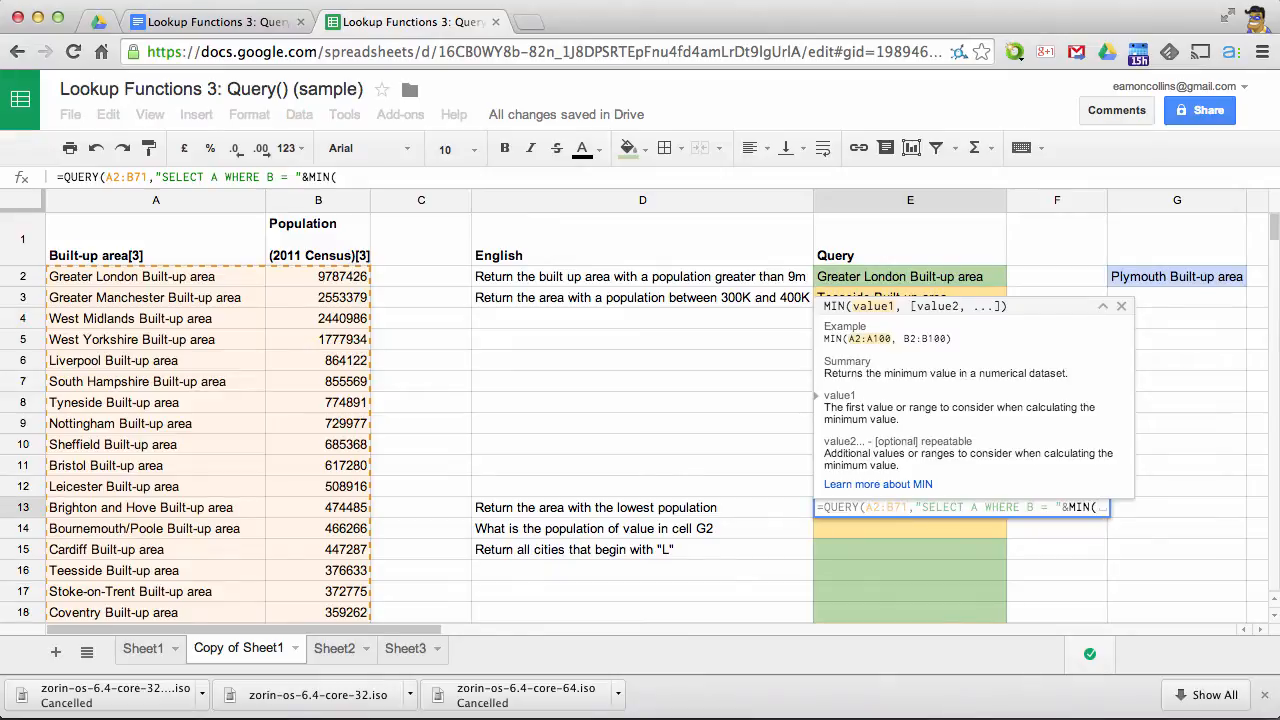
pyautogui.write('B2:')
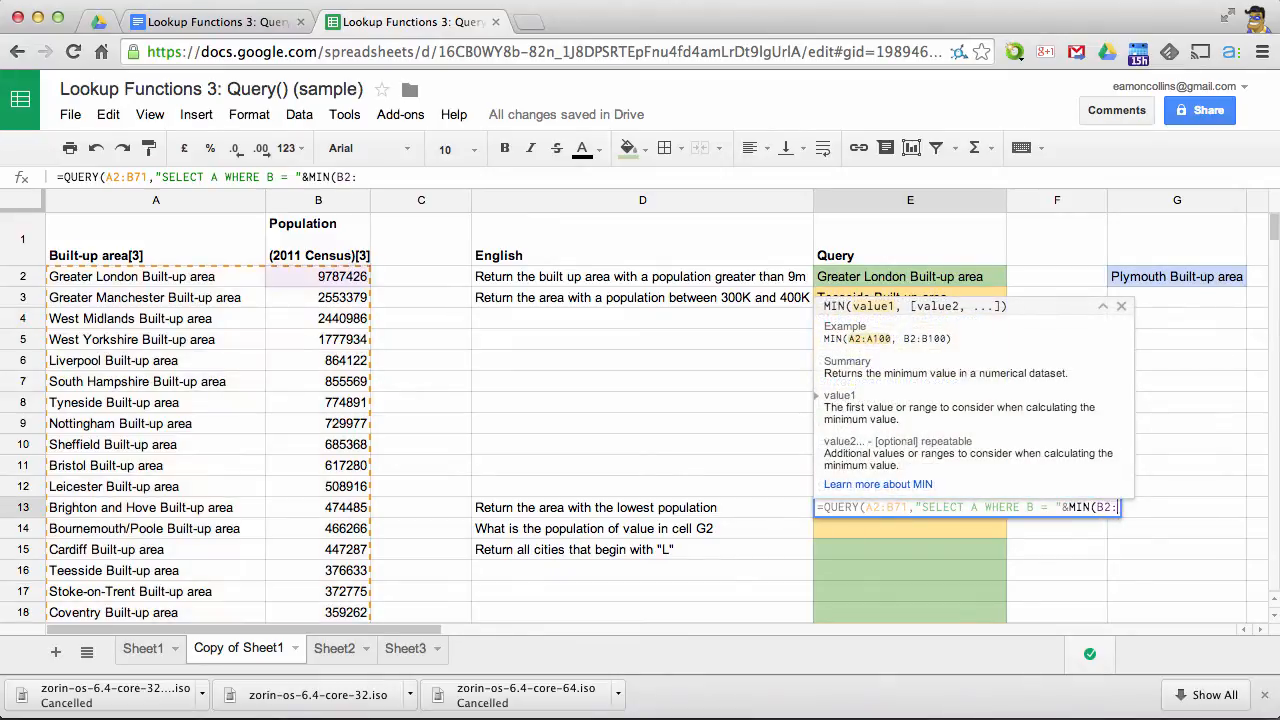
pyautogui.write('B71')
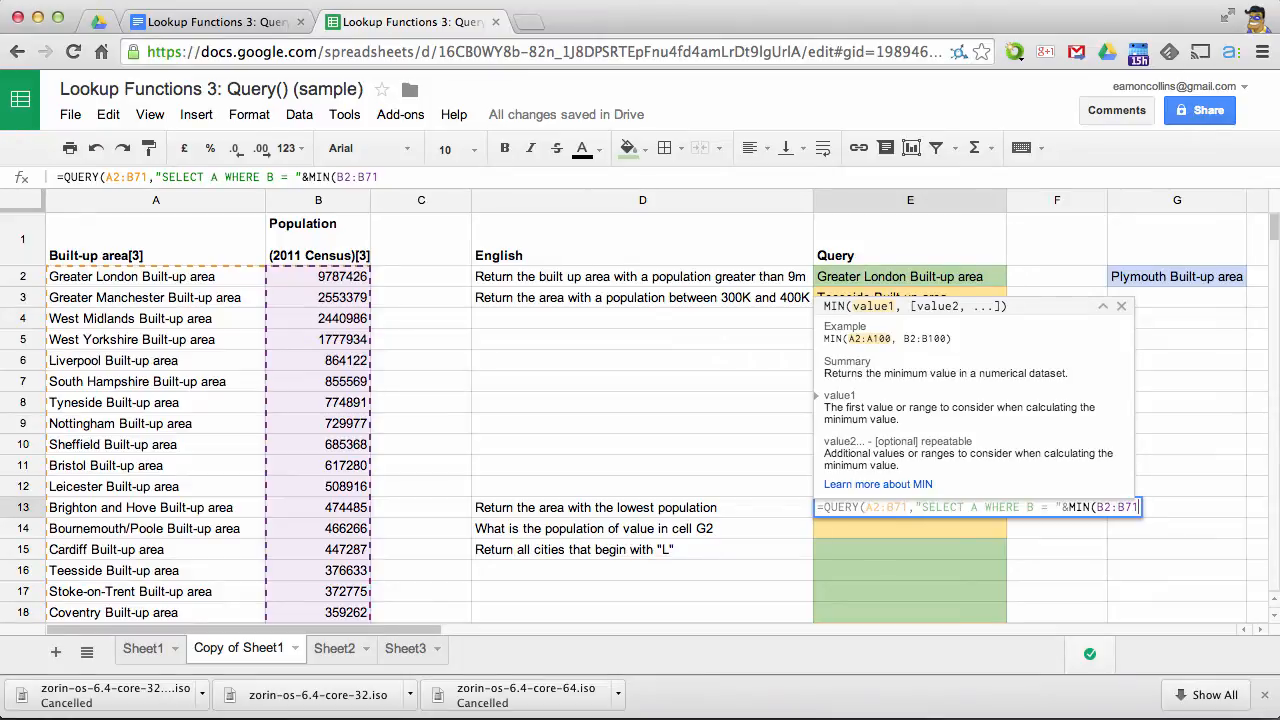
pyautogui.write('))')
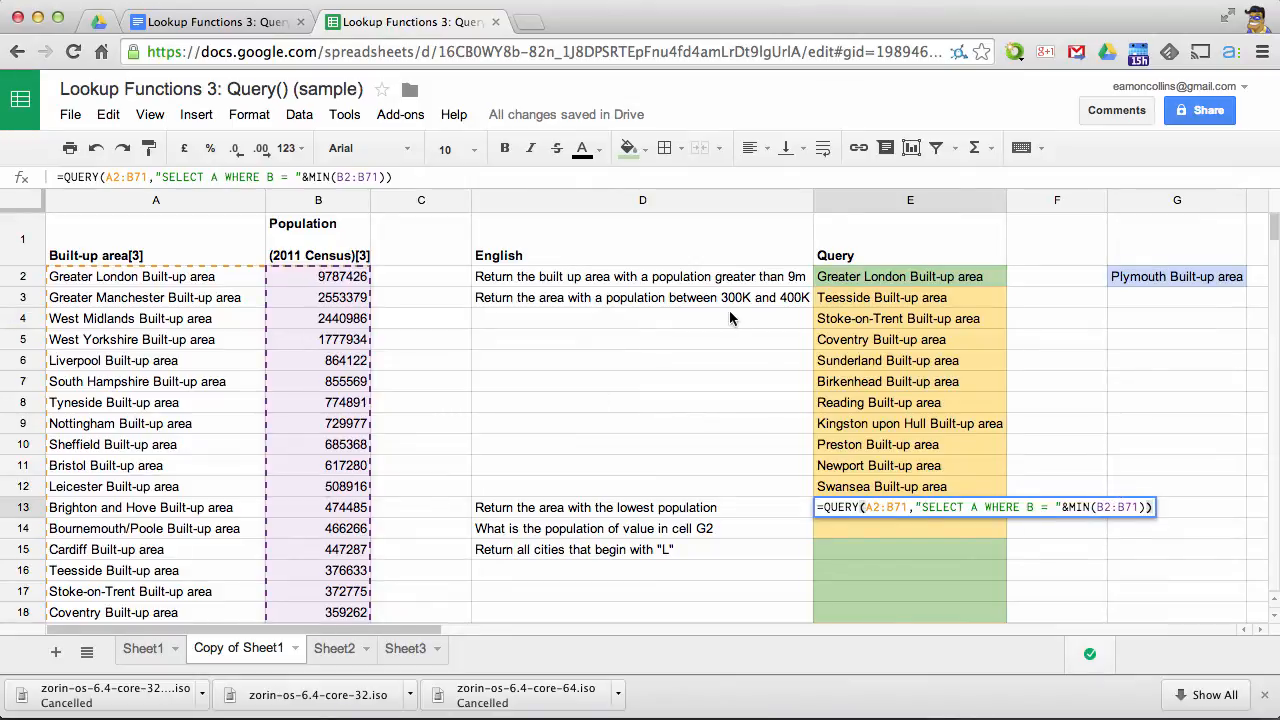
pyautogui.press('Return')
pyautogui.click(900, 507)
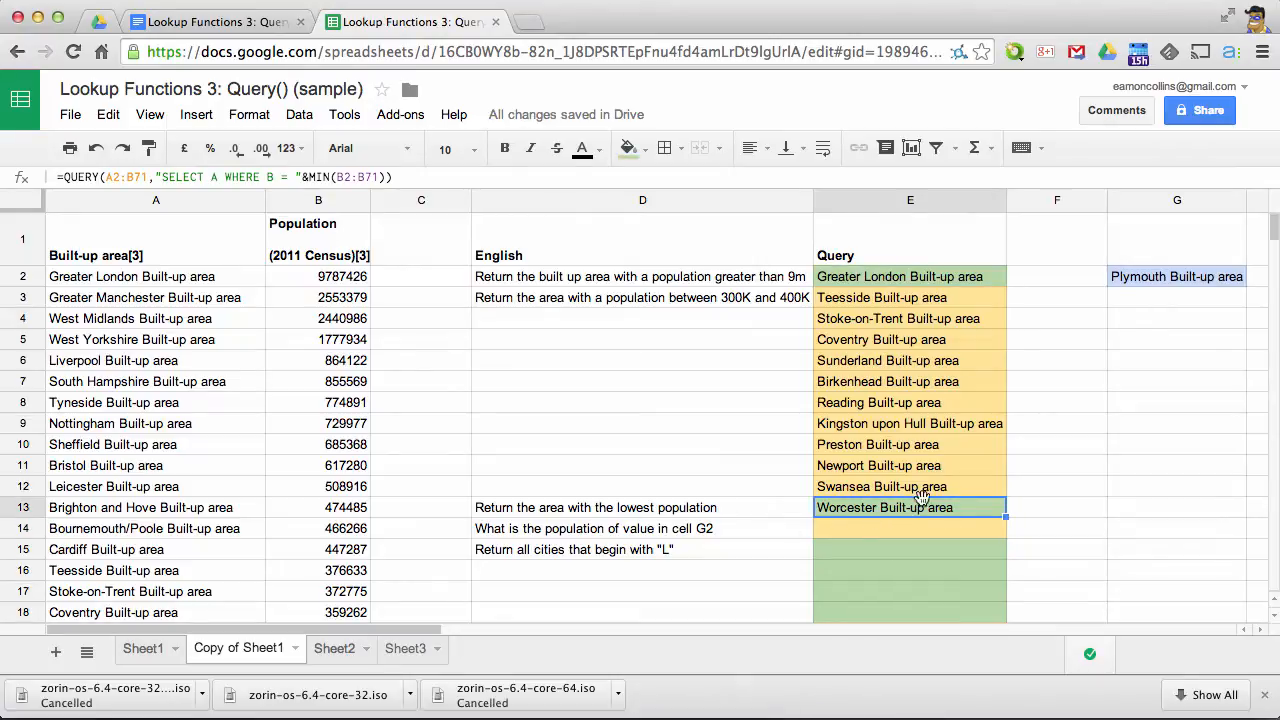
pyautogui.scroll(-20, 300, 434)
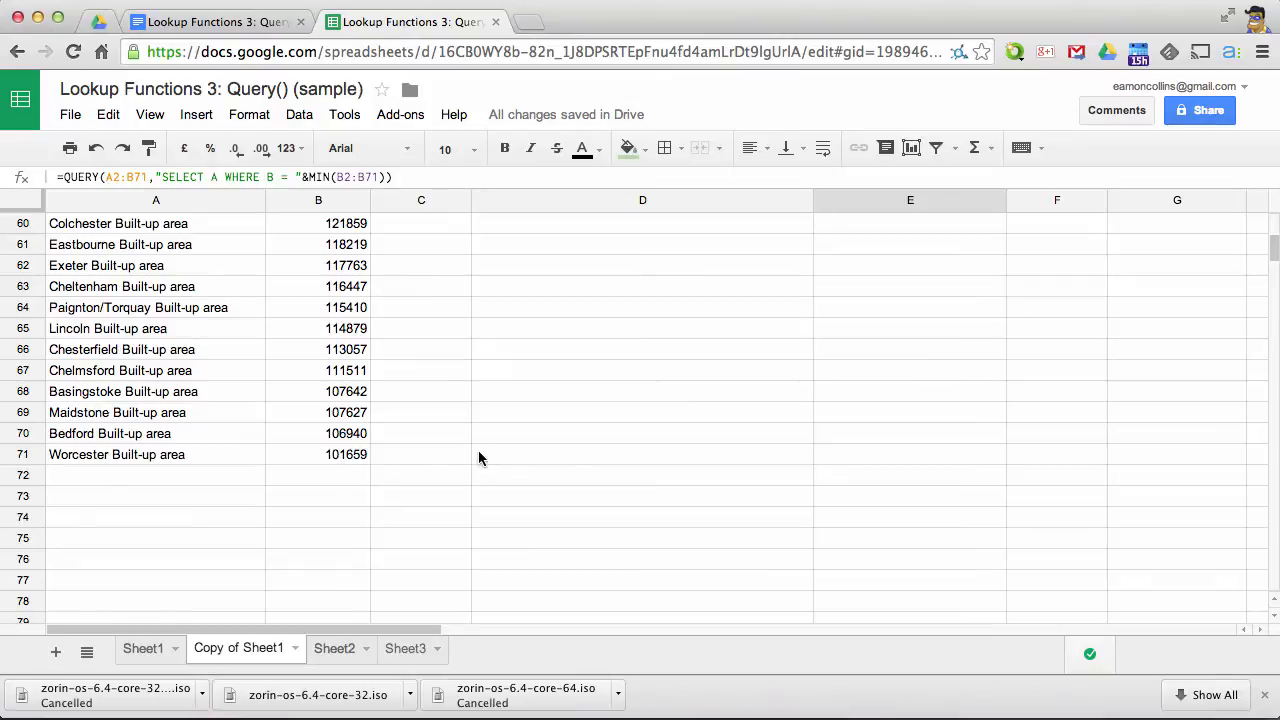
pyautogui.scroll(20, 480, 455)
# Start a QUERY formula in cell E14, for the population of the area named in G2, with A2:B71 as its data range
pyautogui.click(559, 532)
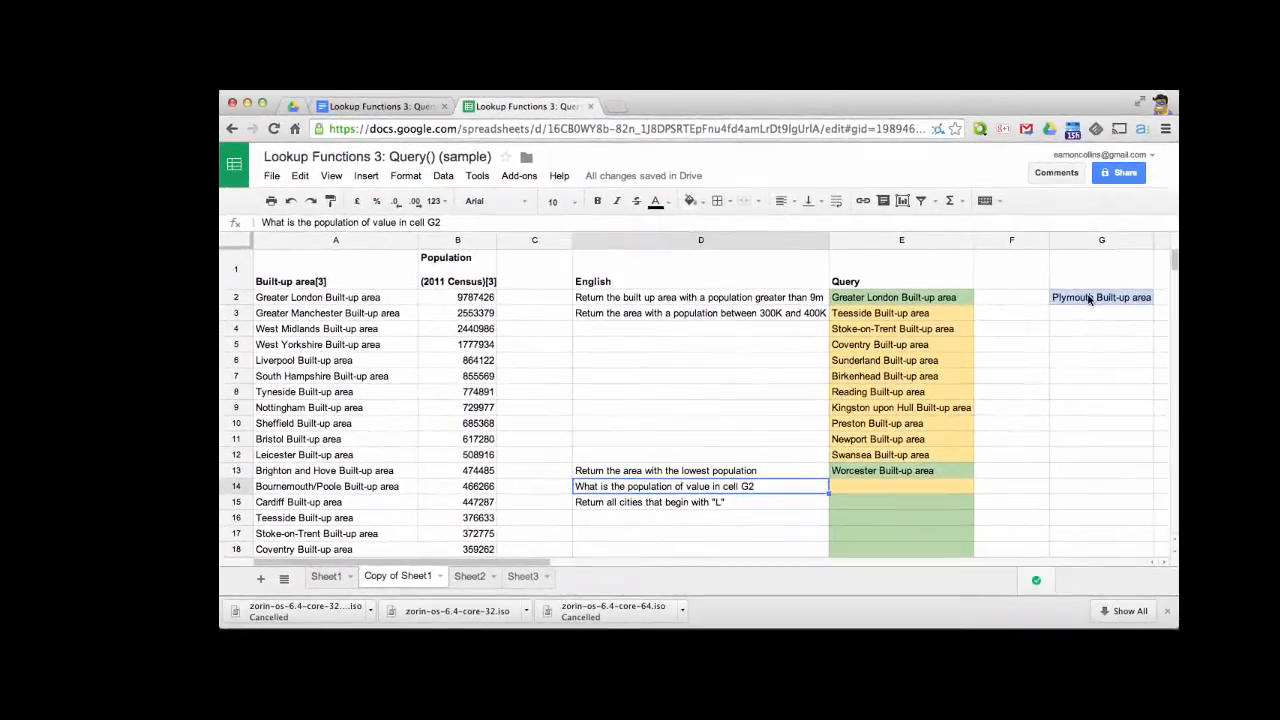
pyautogui.click(1159, 277)
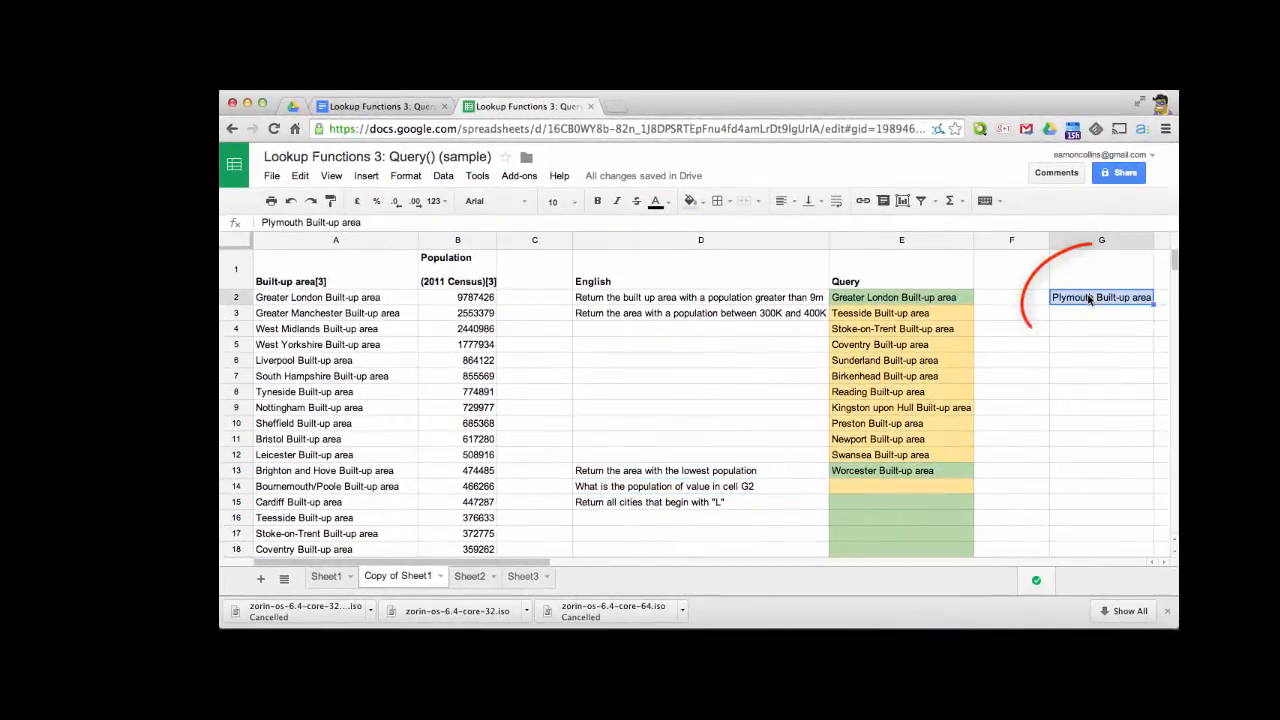
pyautogui.click(890, 486)
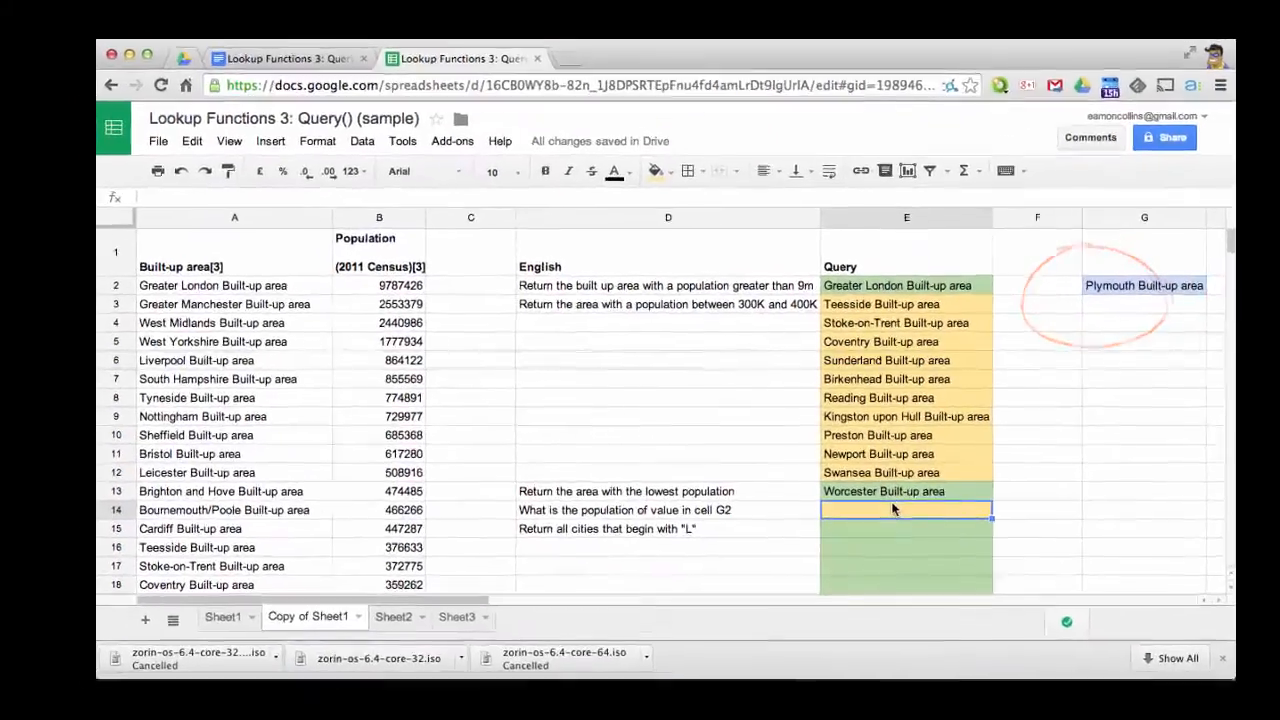
pyautogui.write('=')
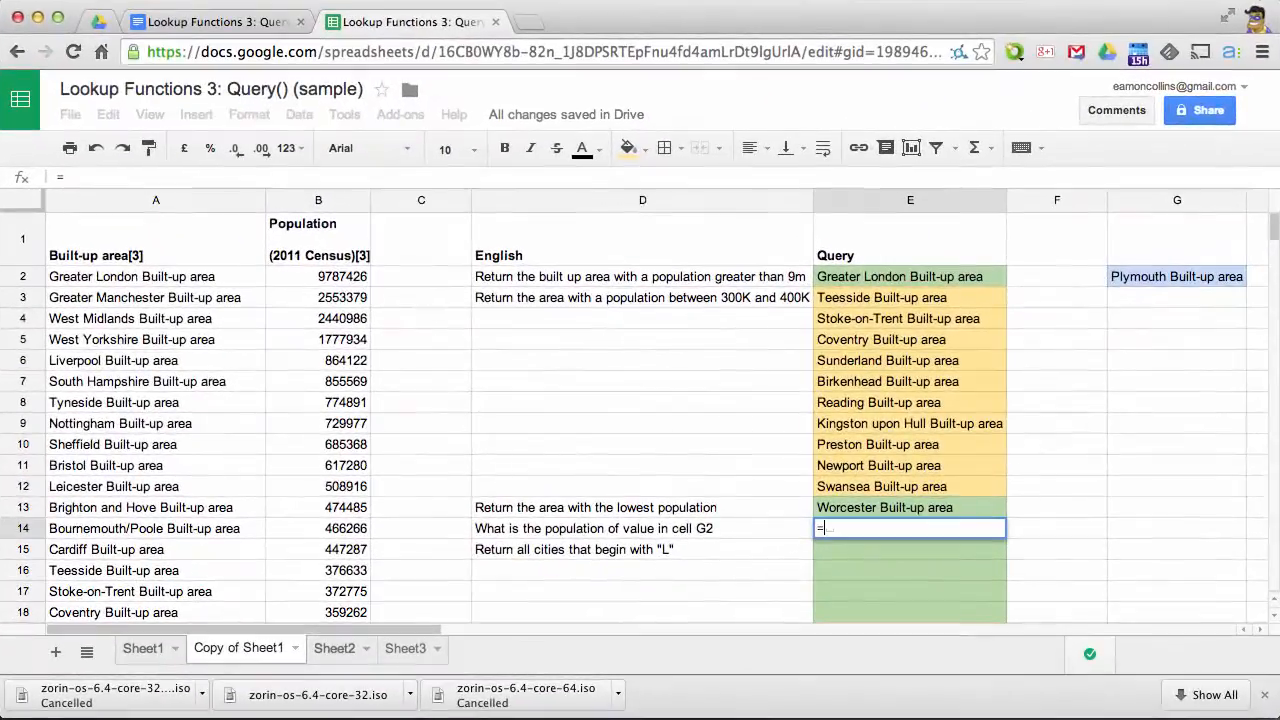
pyautogui.write('QUERY')
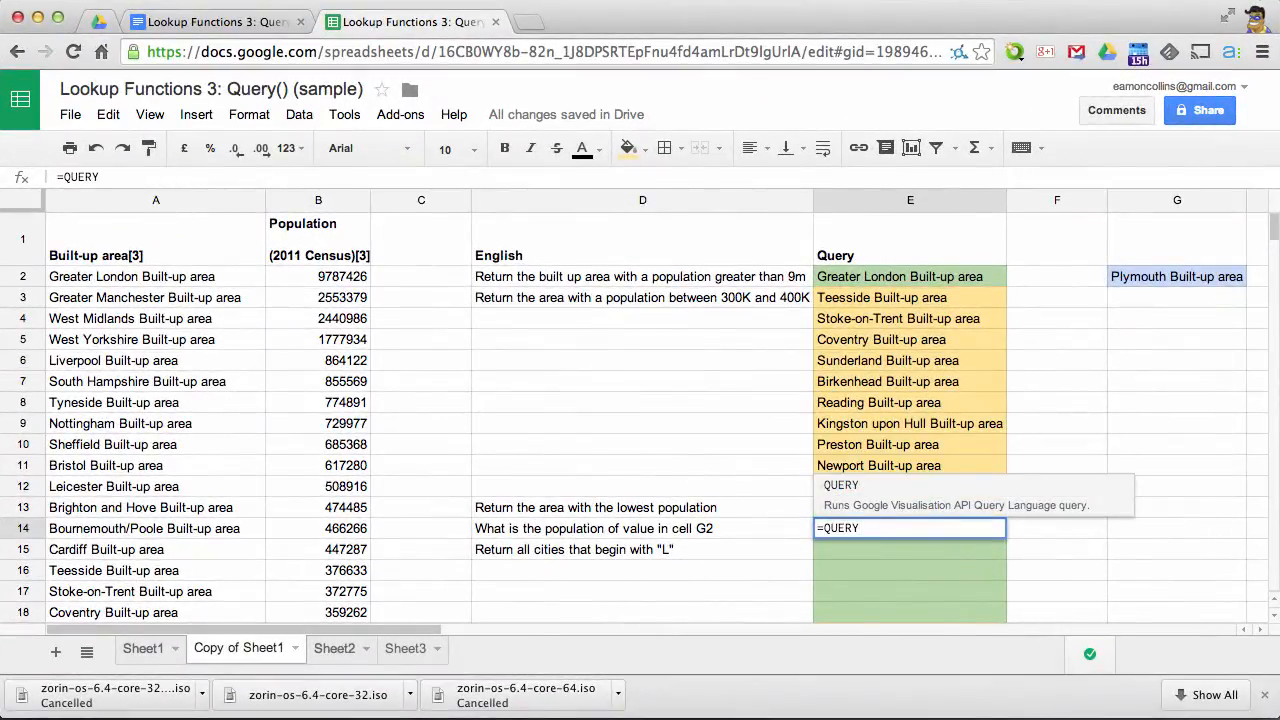
pyautogui.write('(')
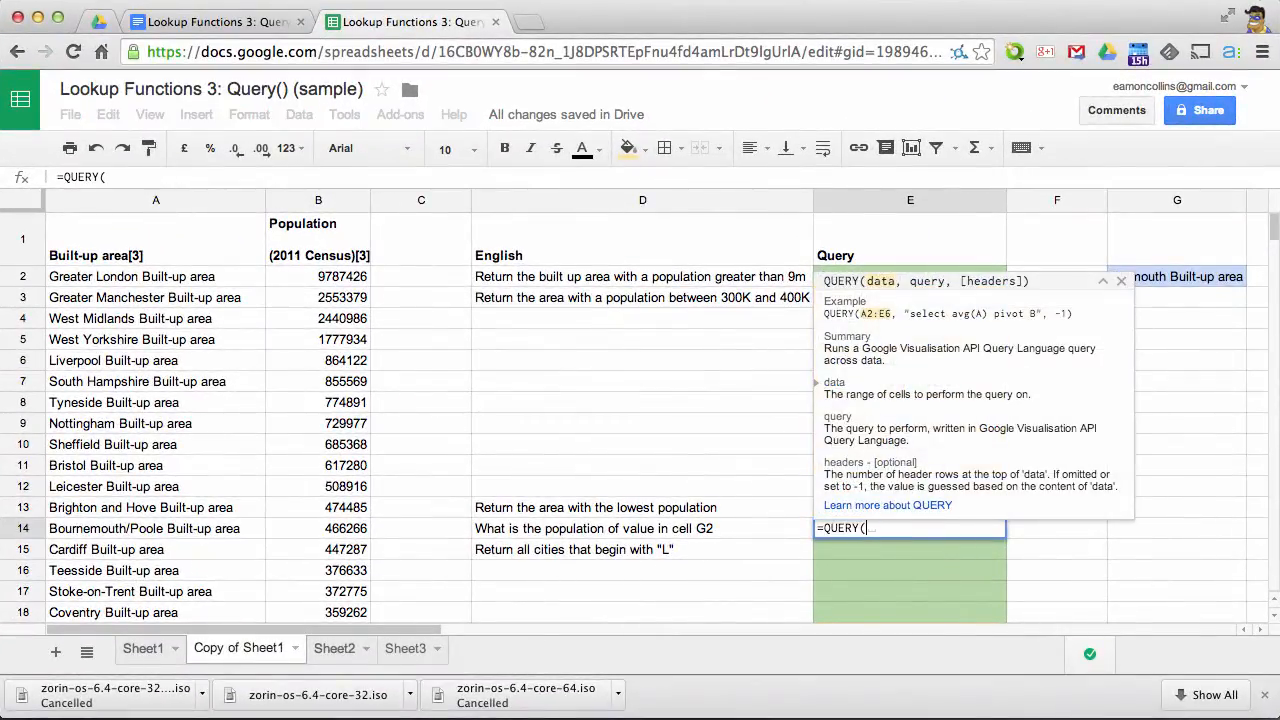
pyautogui.write('A2:B')
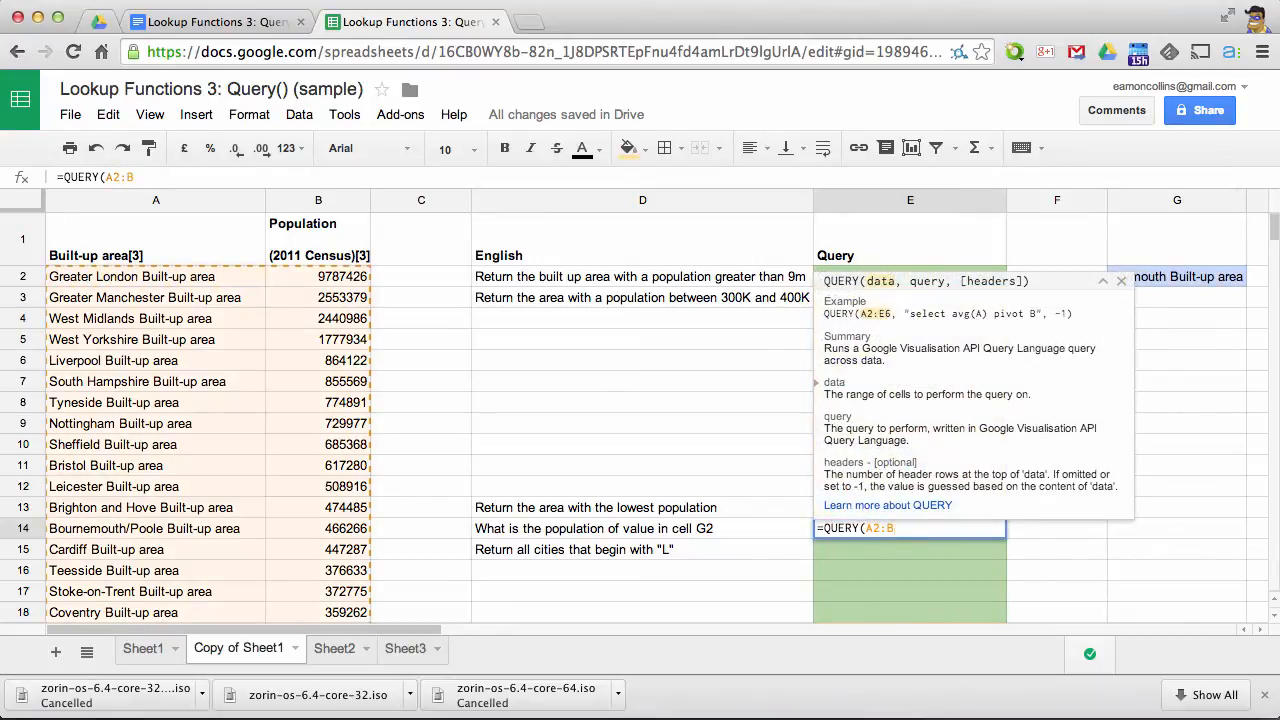
pyautogui.write('71,')
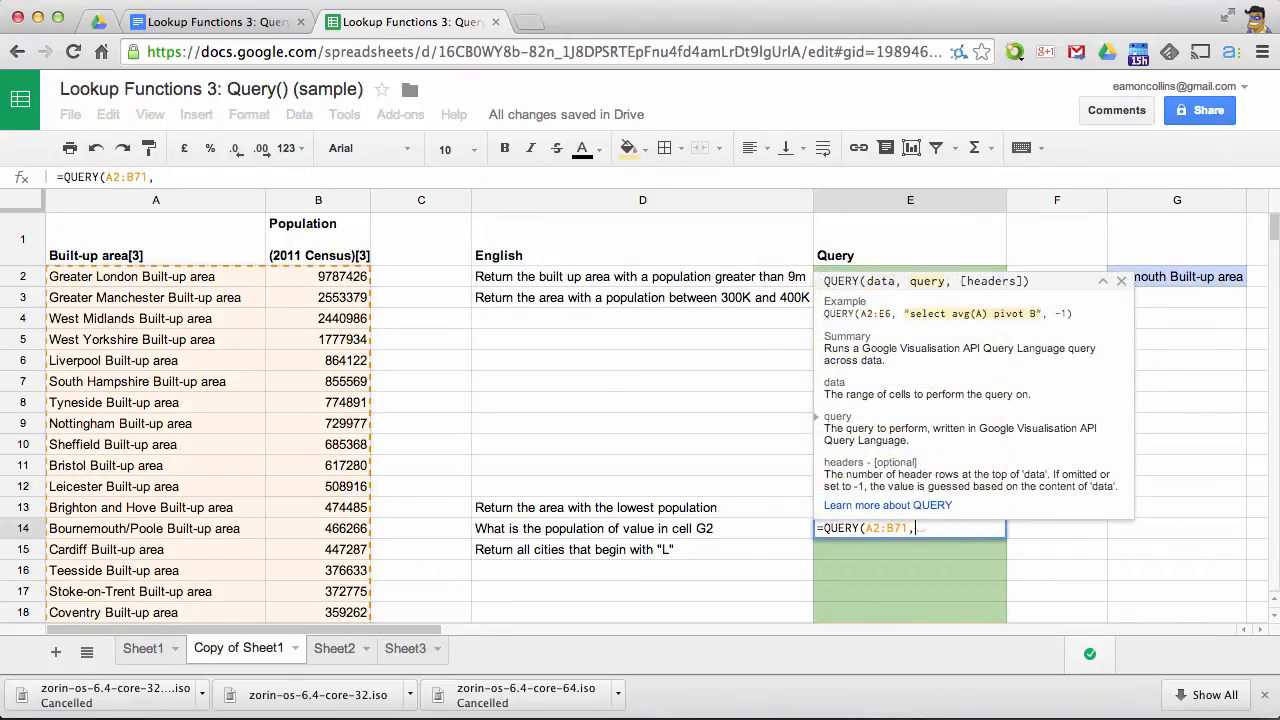
# Complete the E14 formula with the query "SELECT B WHERE A = """&G2&""" ", enter it and check the result against Plymouth's row
pyautogui.write('"')
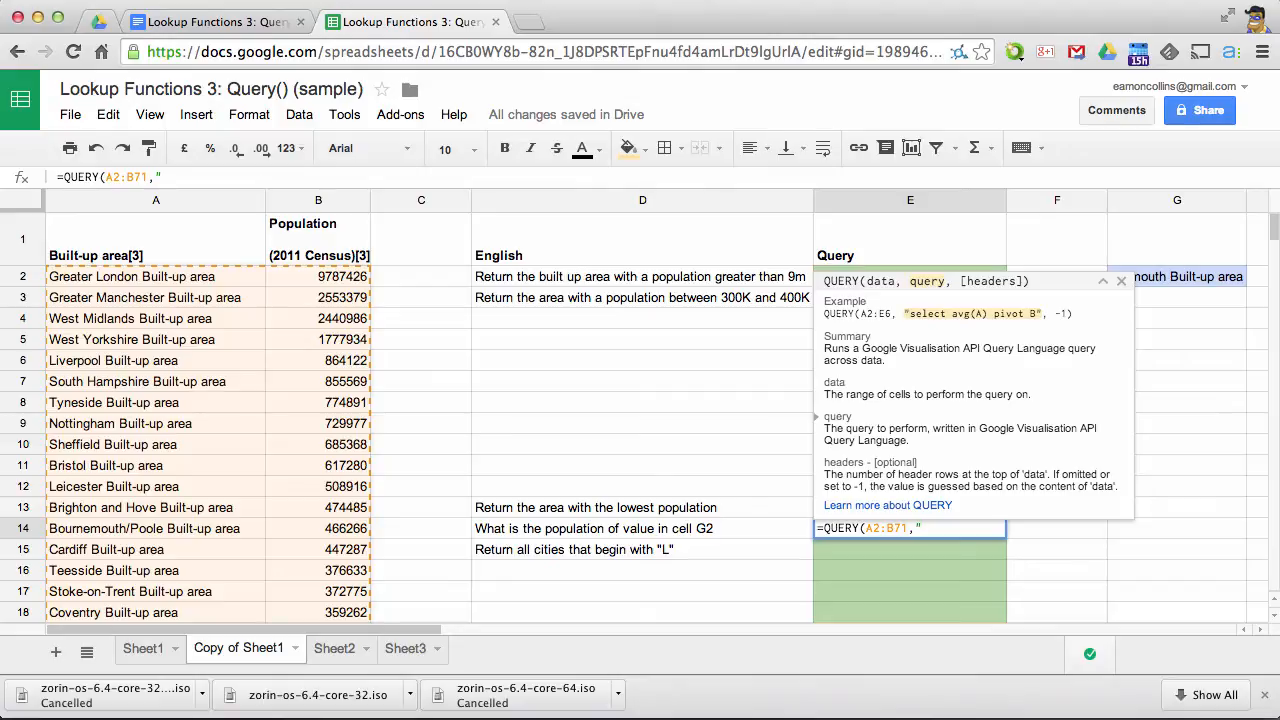
pyautogui.write('SELECT B WHE')
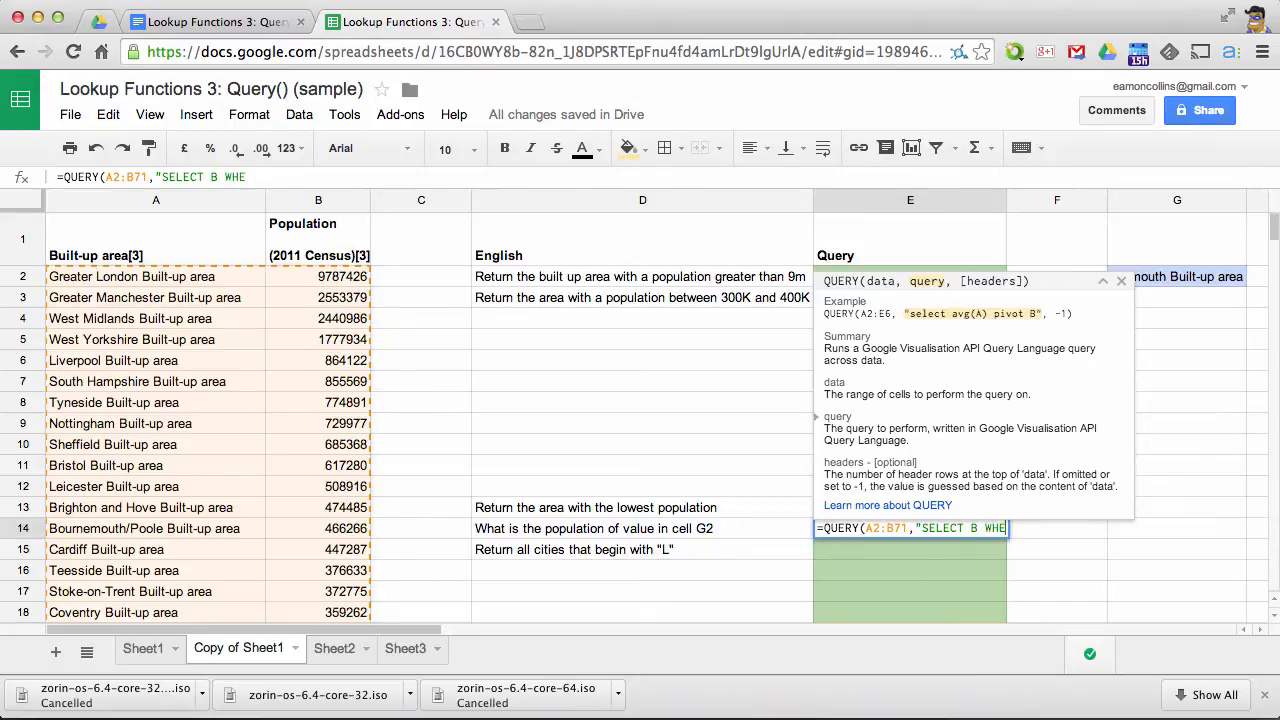
pyautogui.write('RE A = ')
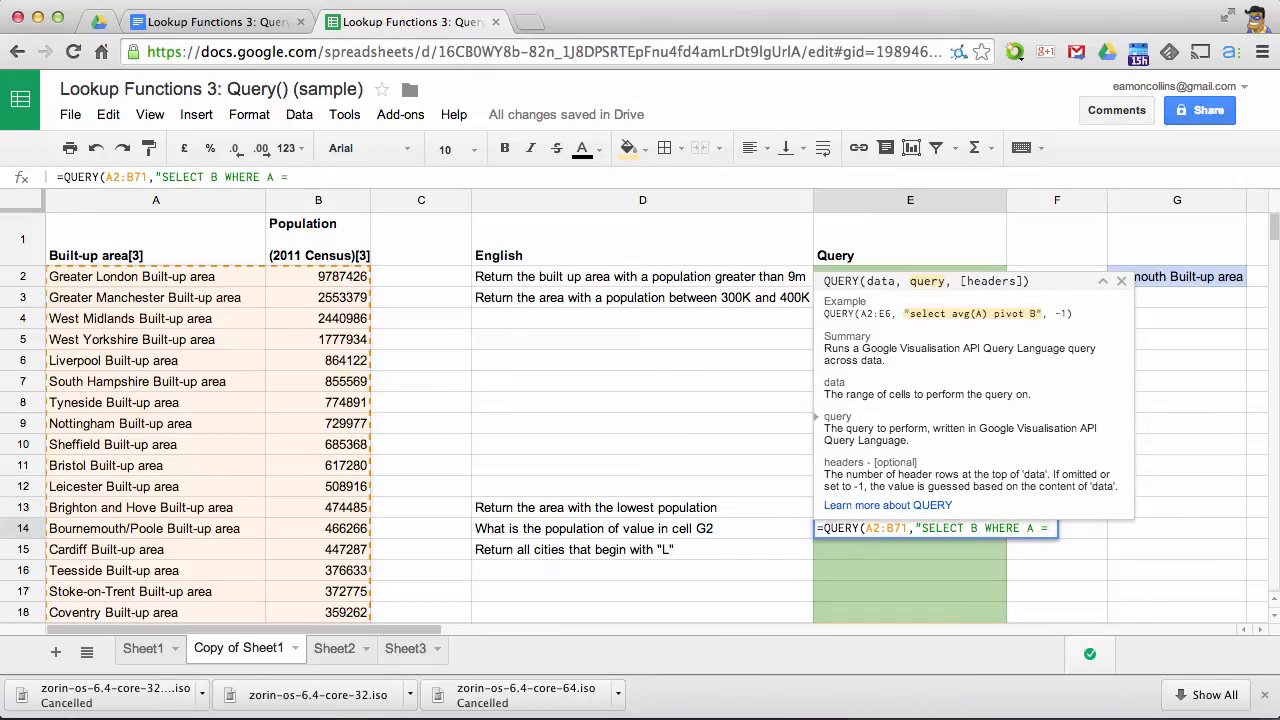
pyautogui.write('"""&G2&')
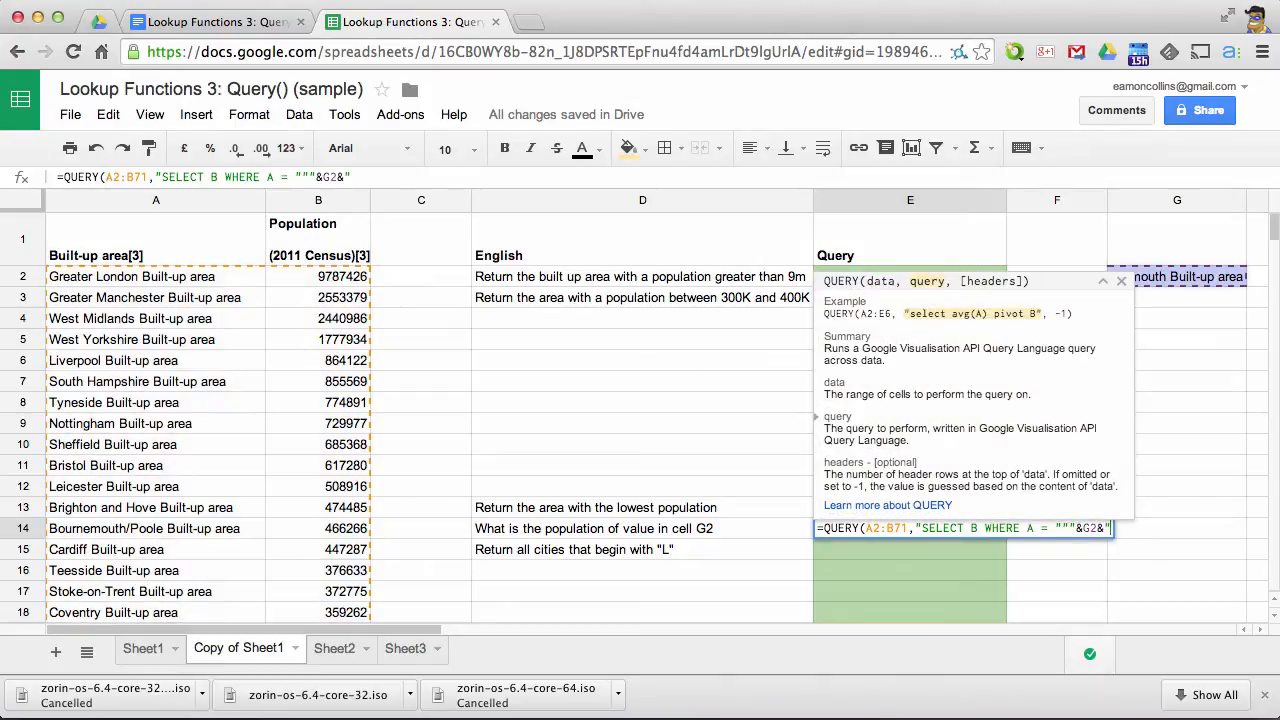
pyautogui.write('""" )')
pyautogui.press('Return')
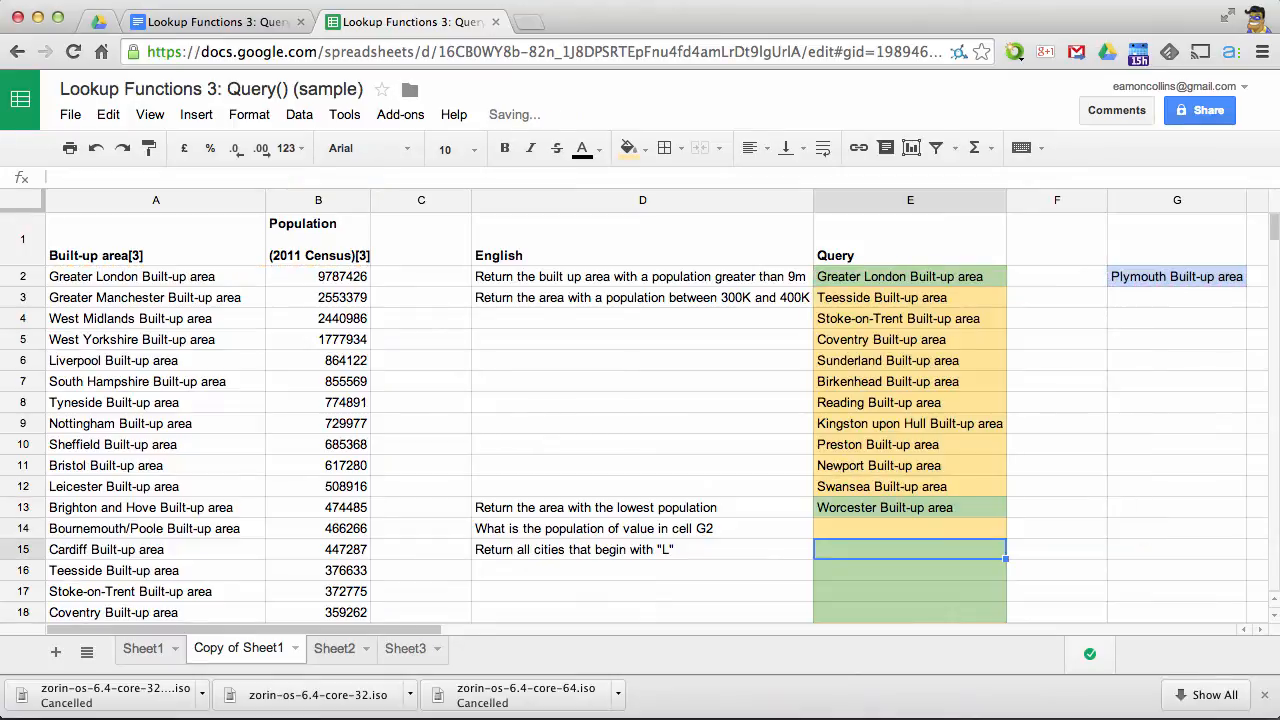
pyautogui.press('Up')
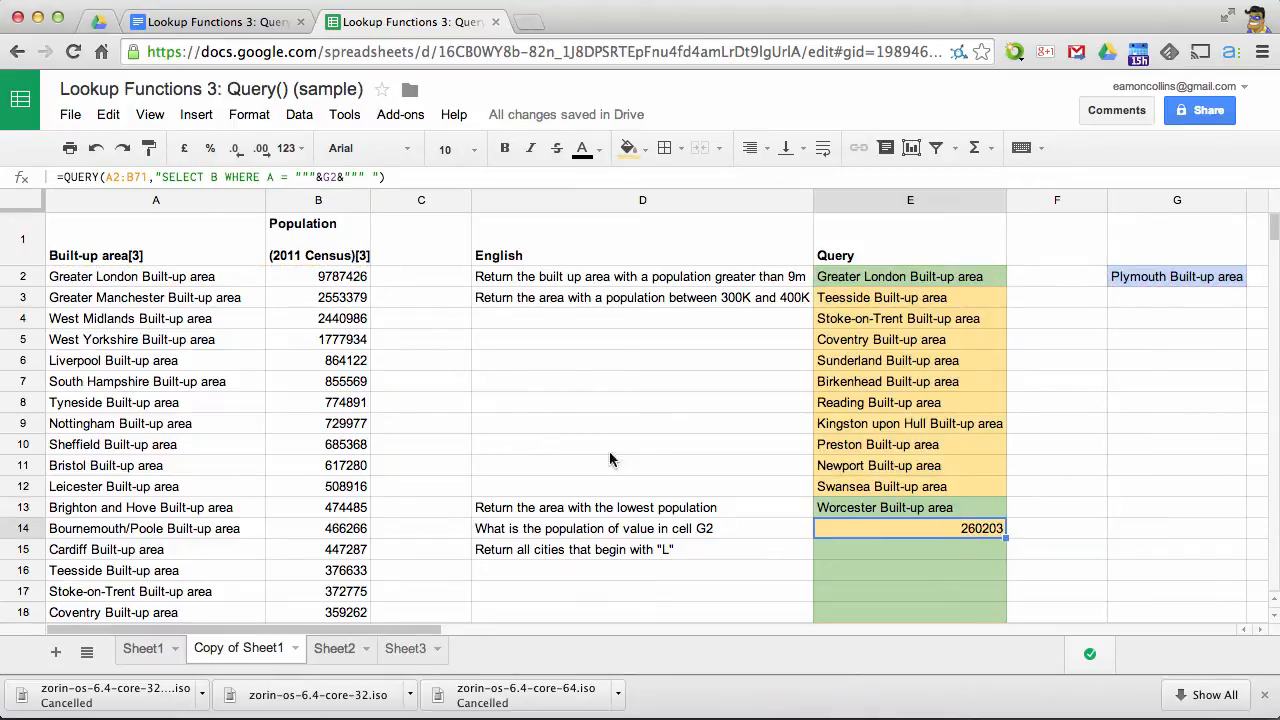
pyautogui.scroll(-4, 221, 532)
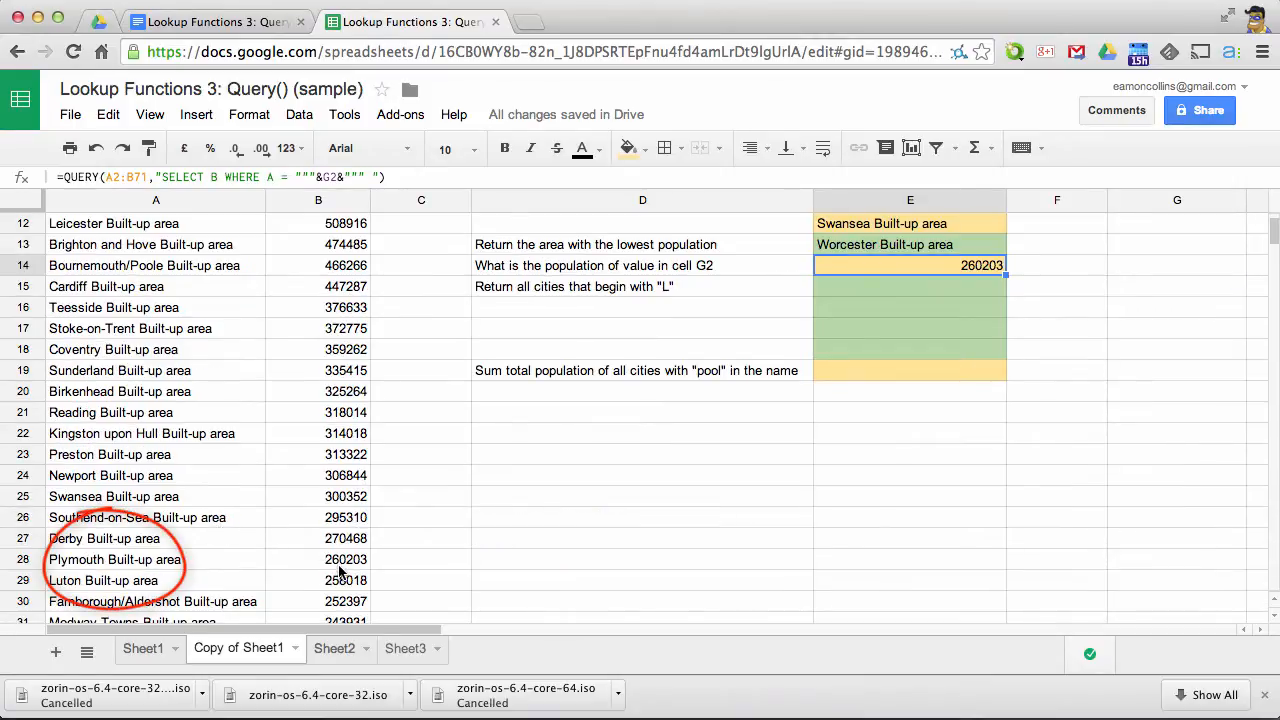
# Start a QUERY formula in cell E15, for the cities that begin with "L", with A2:B71 as its data range
pyautogui.scroll(4, 966, 278)
pyautogui.press('Down')
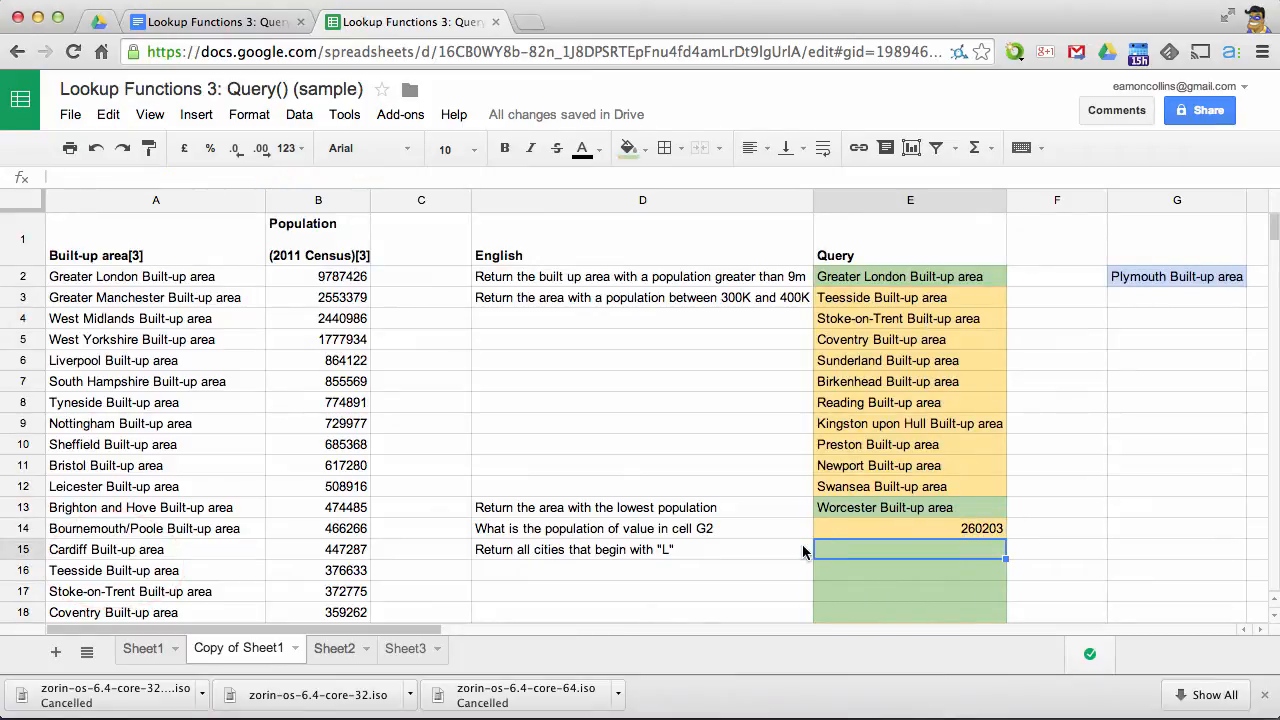
pyautogui.write('=')
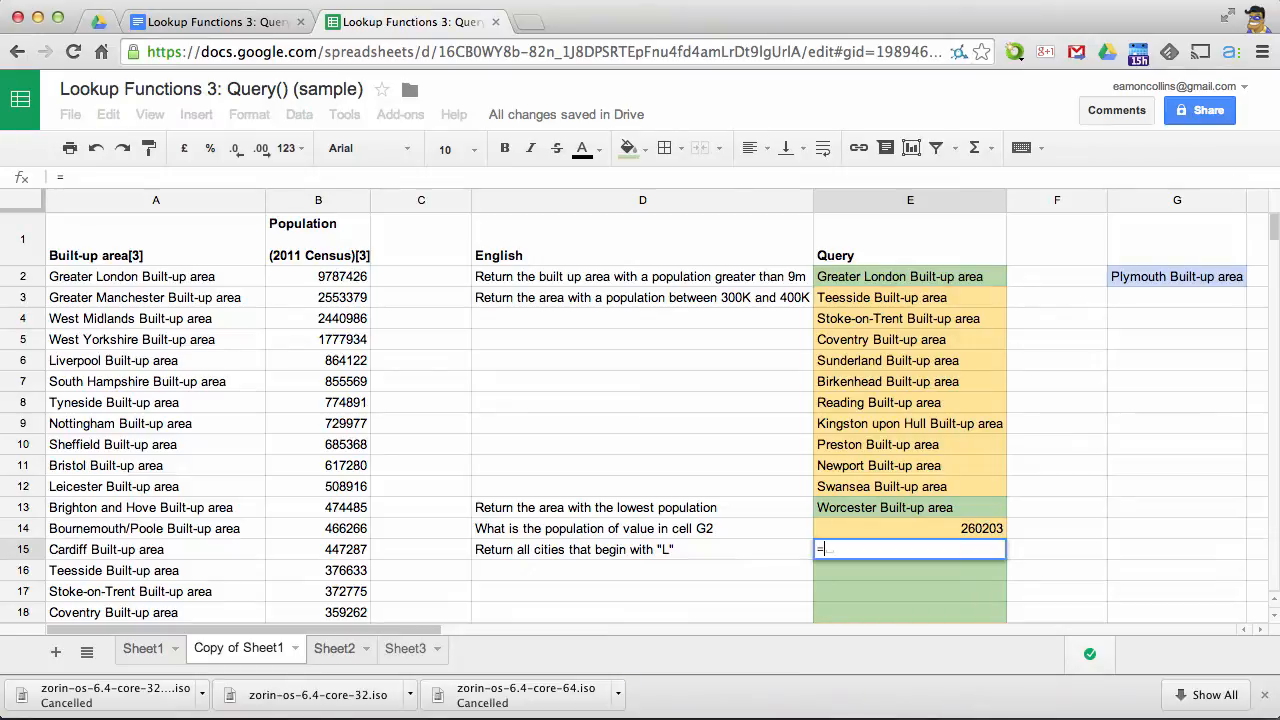
pyautogui.write('Q')
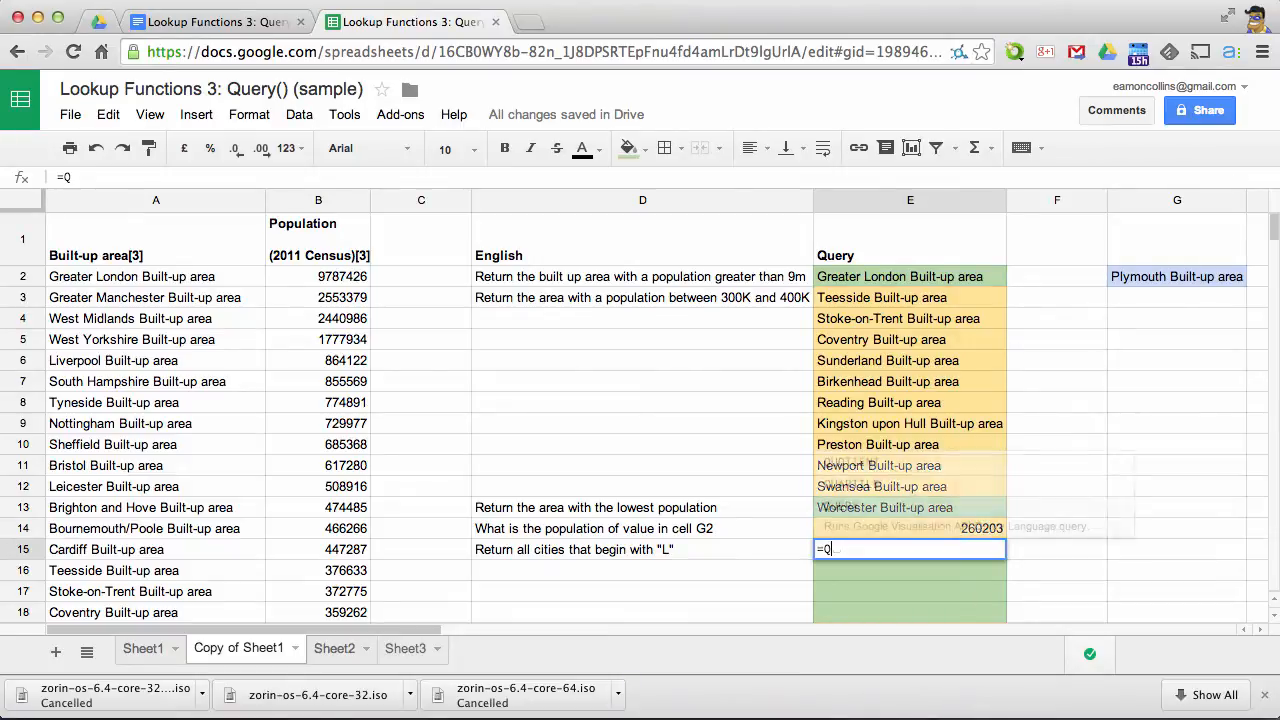
pyautogui.write('UER')
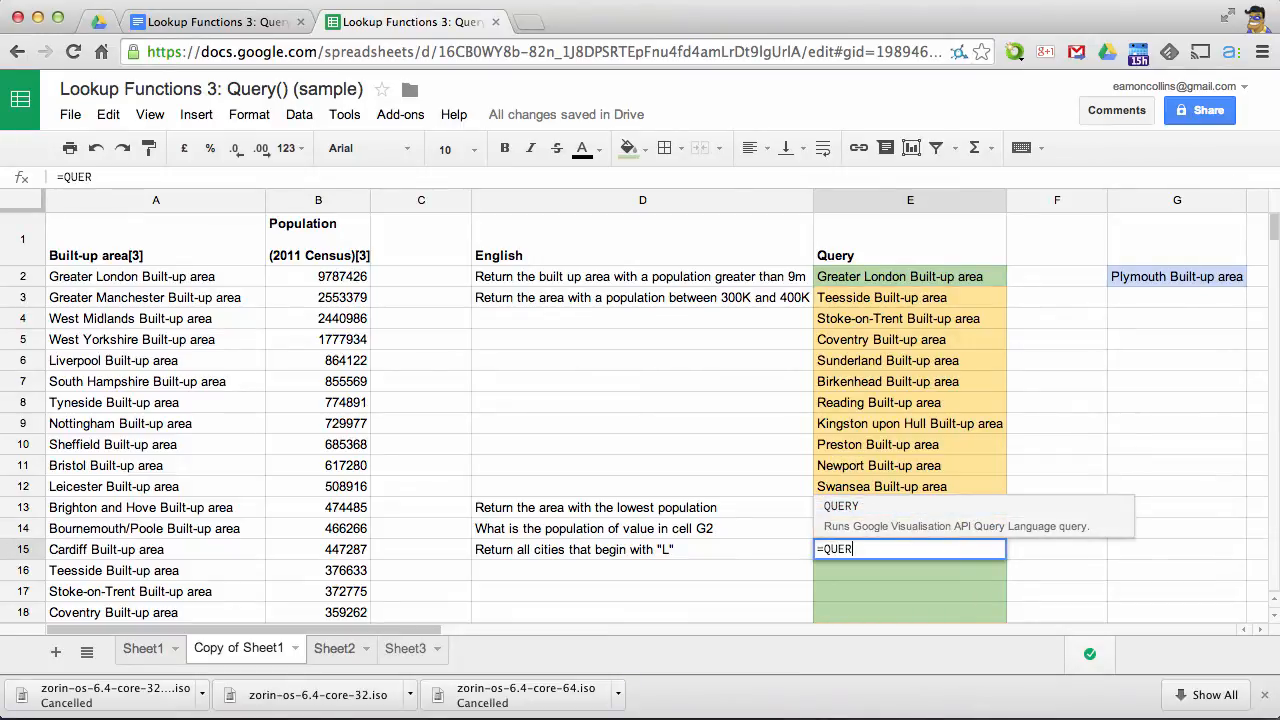
pyautogui.write('Y(')
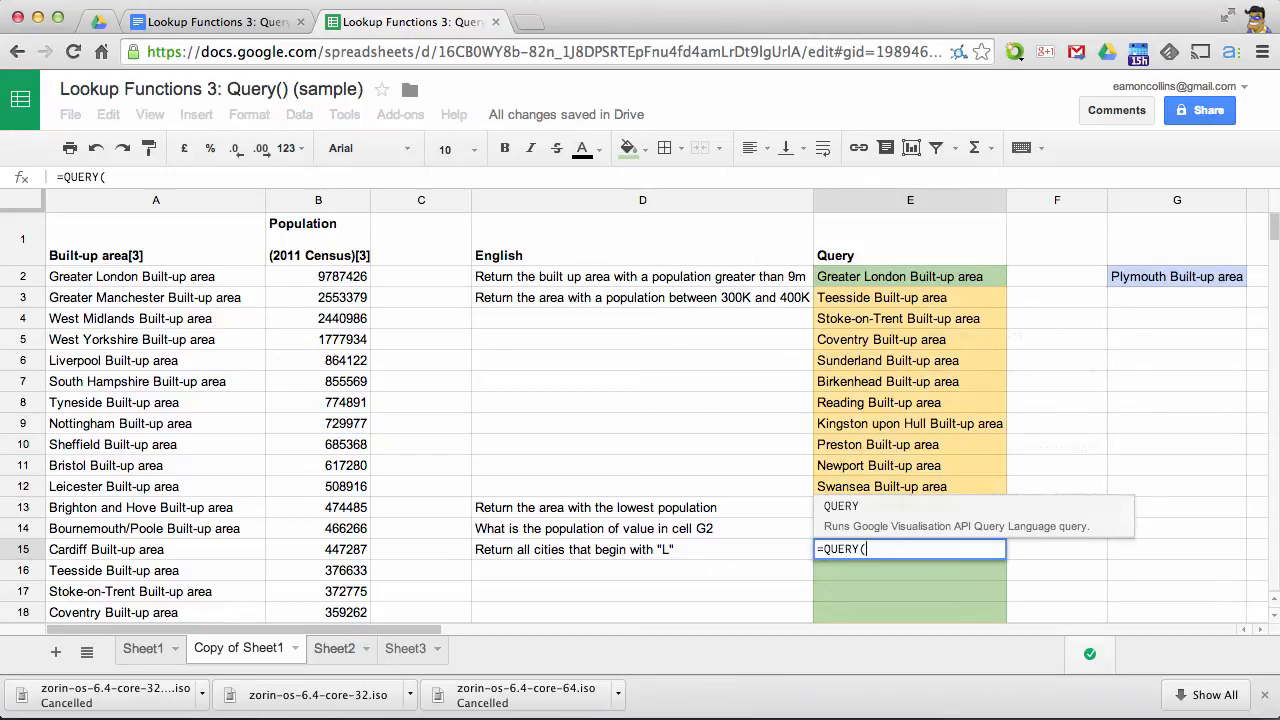
pyautogui.write('A2')
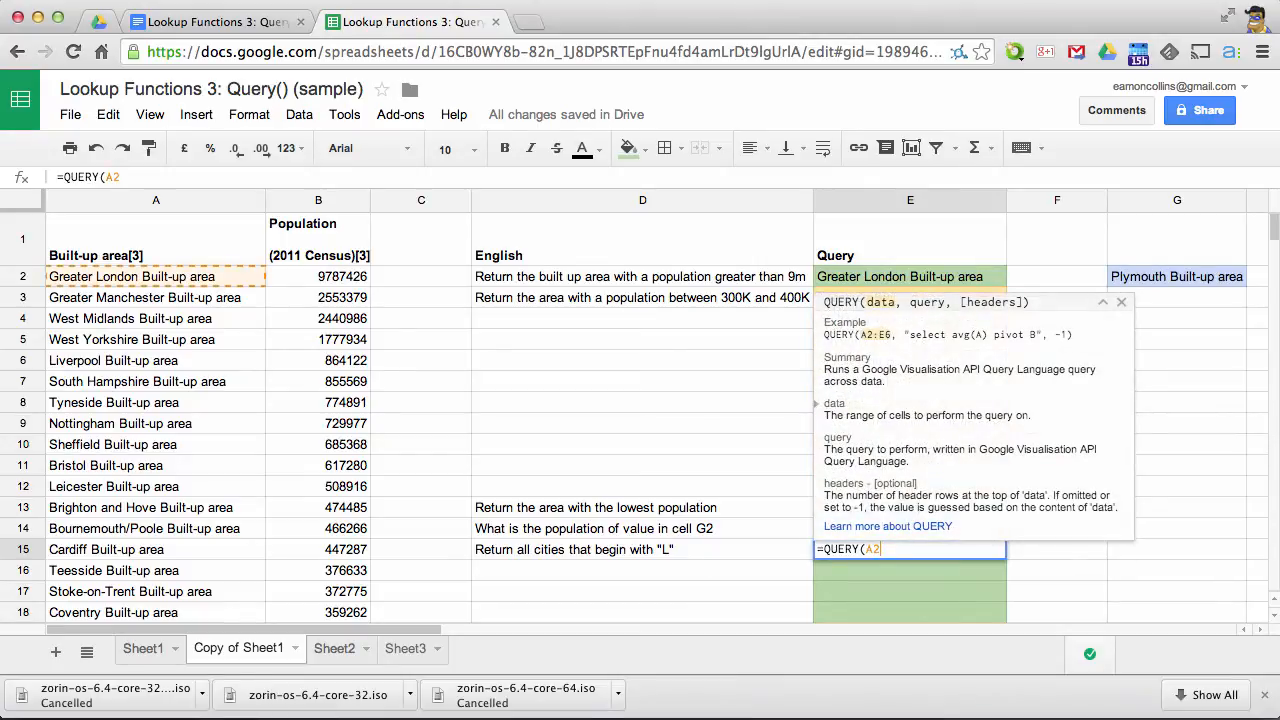
pyautogui.write(':B71,')
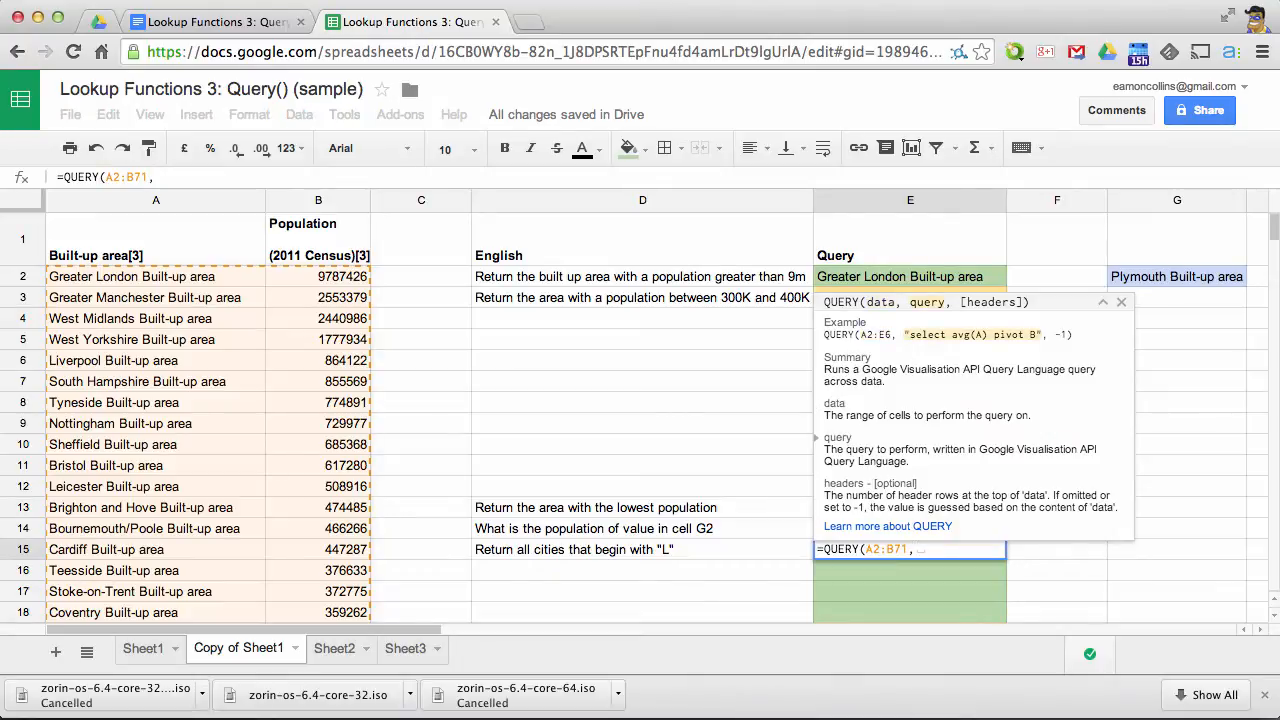
# Complete the E15 formula with the query "SELECT A WHERE A STARTS WITH 'L' ", enter it and check the returned cities
pyautogui.write('"')
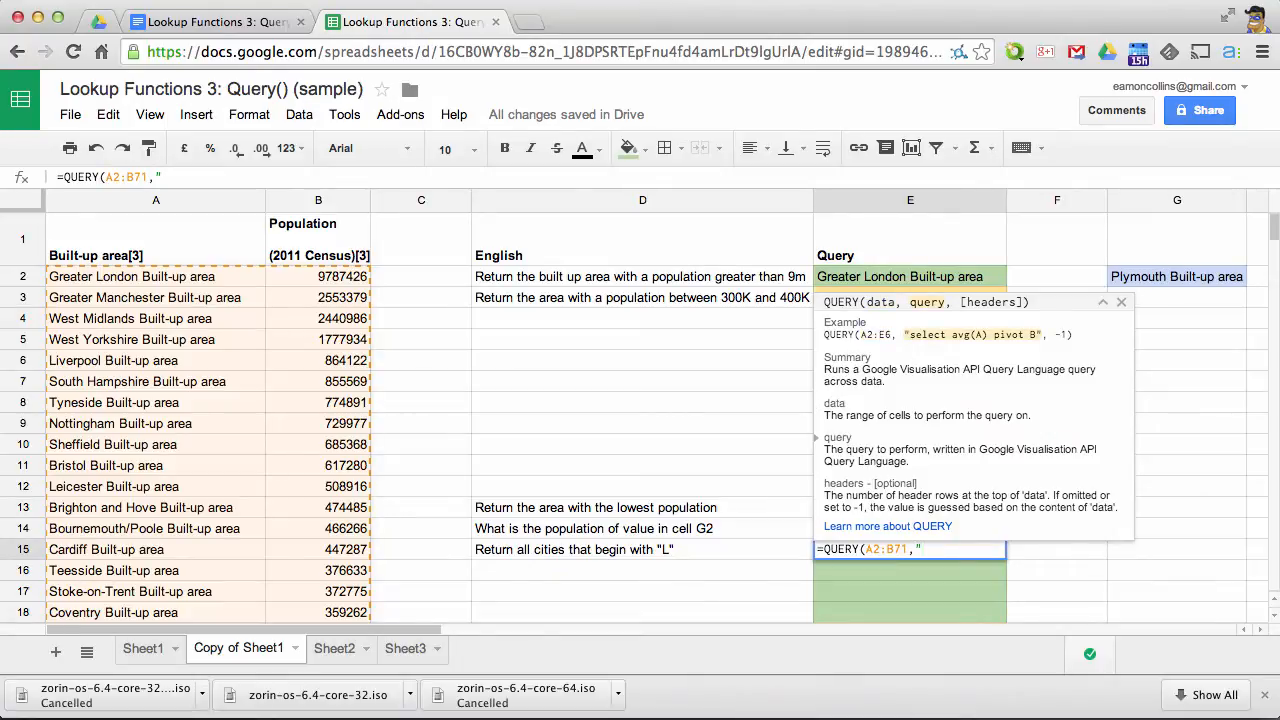
pyautogui.write('SELECT A W')
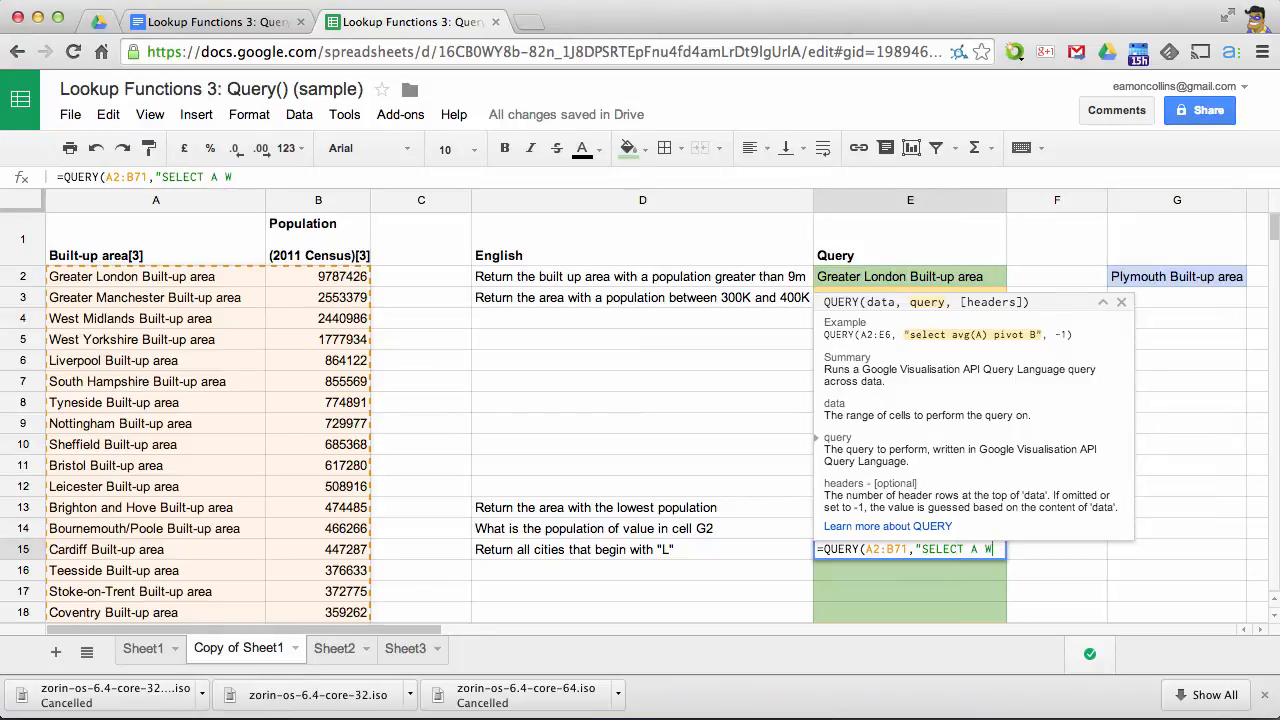
pyautogui.write('HERE A STA')
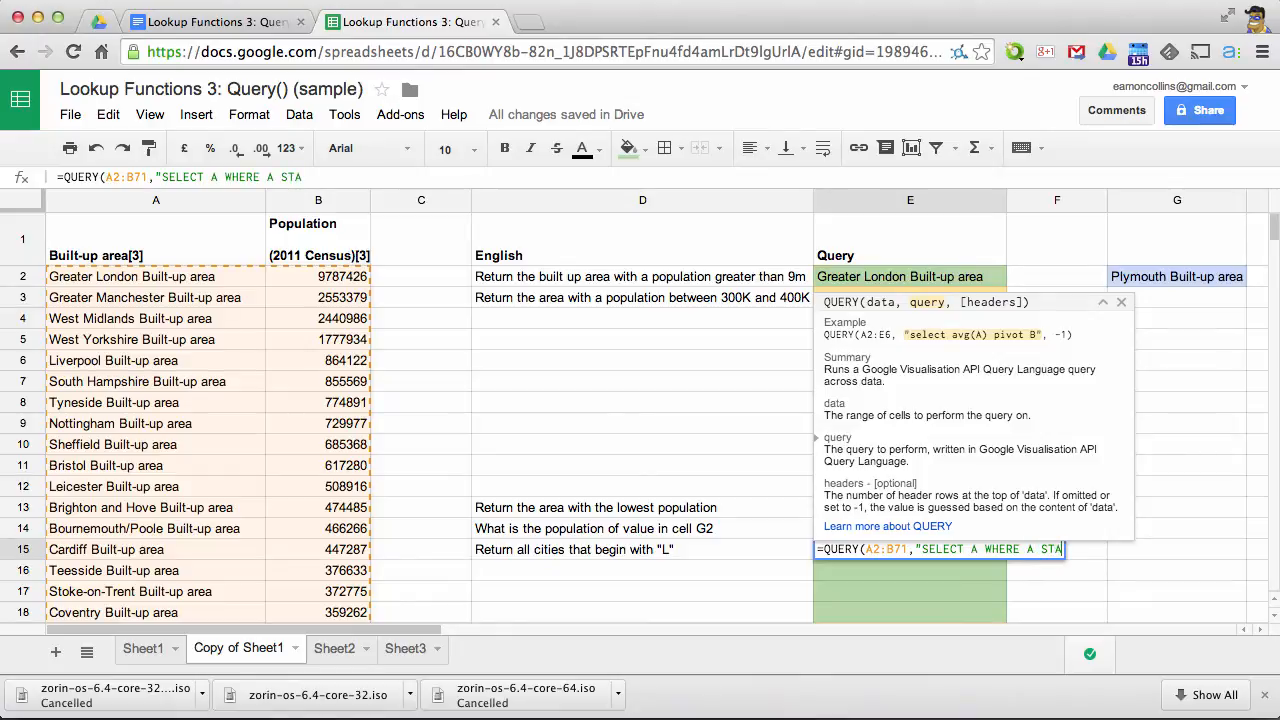
pyautogui.write('RTS WITH ')
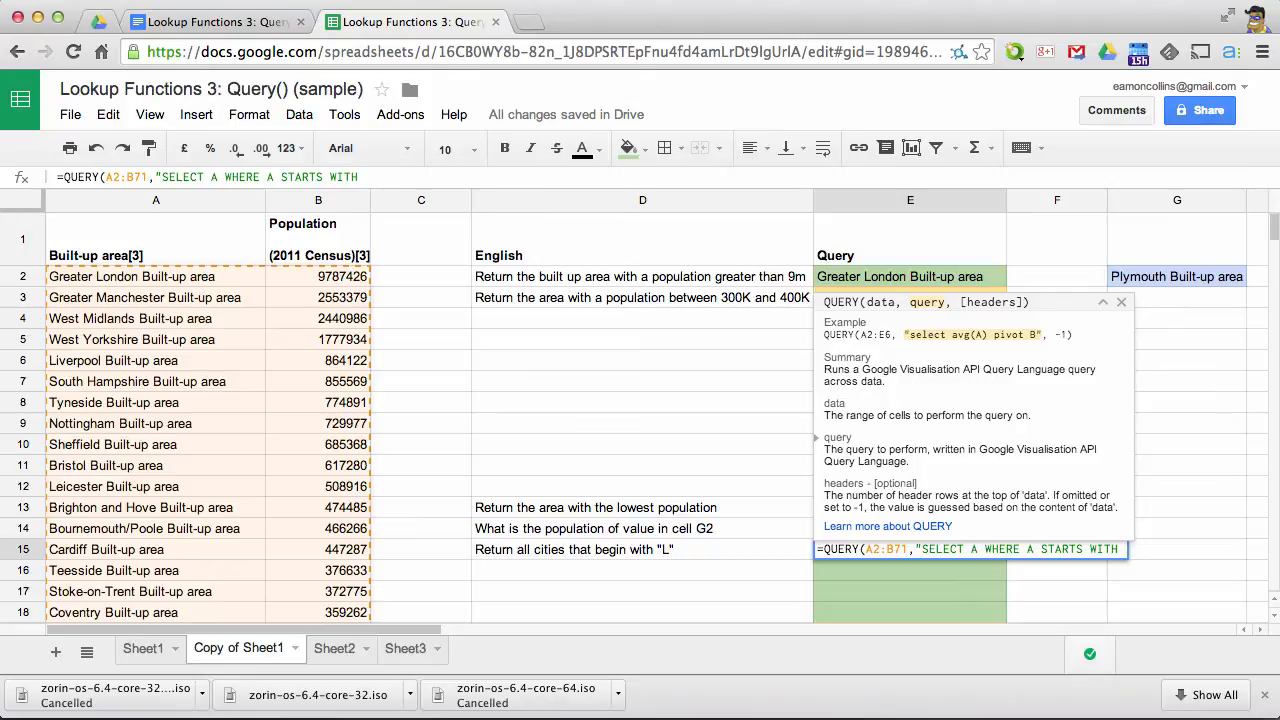
pyautogui.write('\'L\' ")')
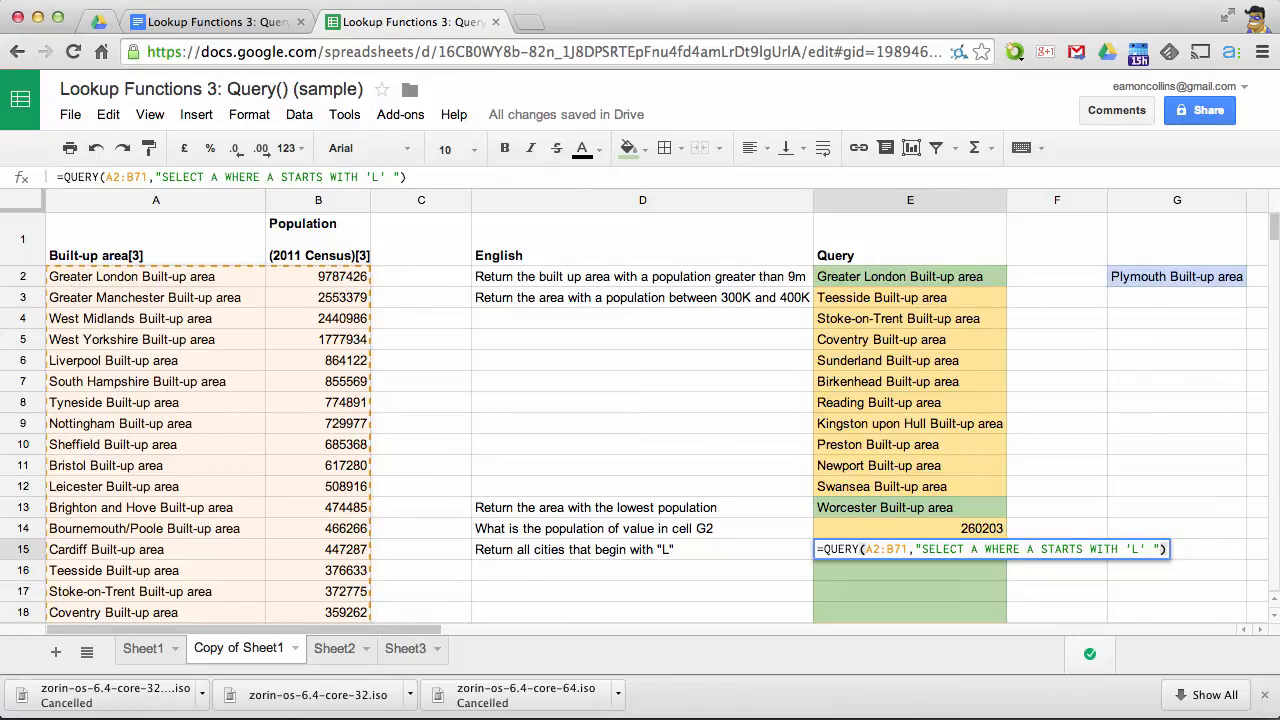
pyautogui.press('Return')
pyautogui.scroll(-5, 900, 556)
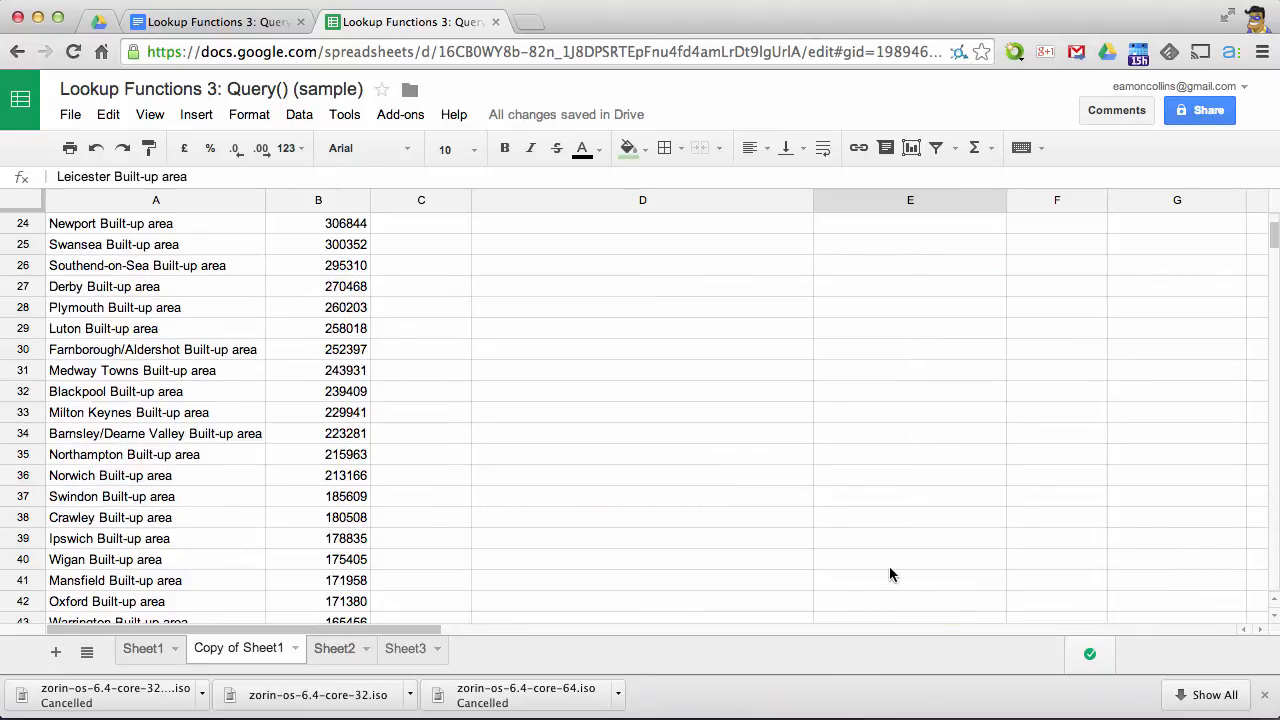
pyautogui.scroll(5, 889, 571)
pyautogui.scroll(-3, 903, 400)
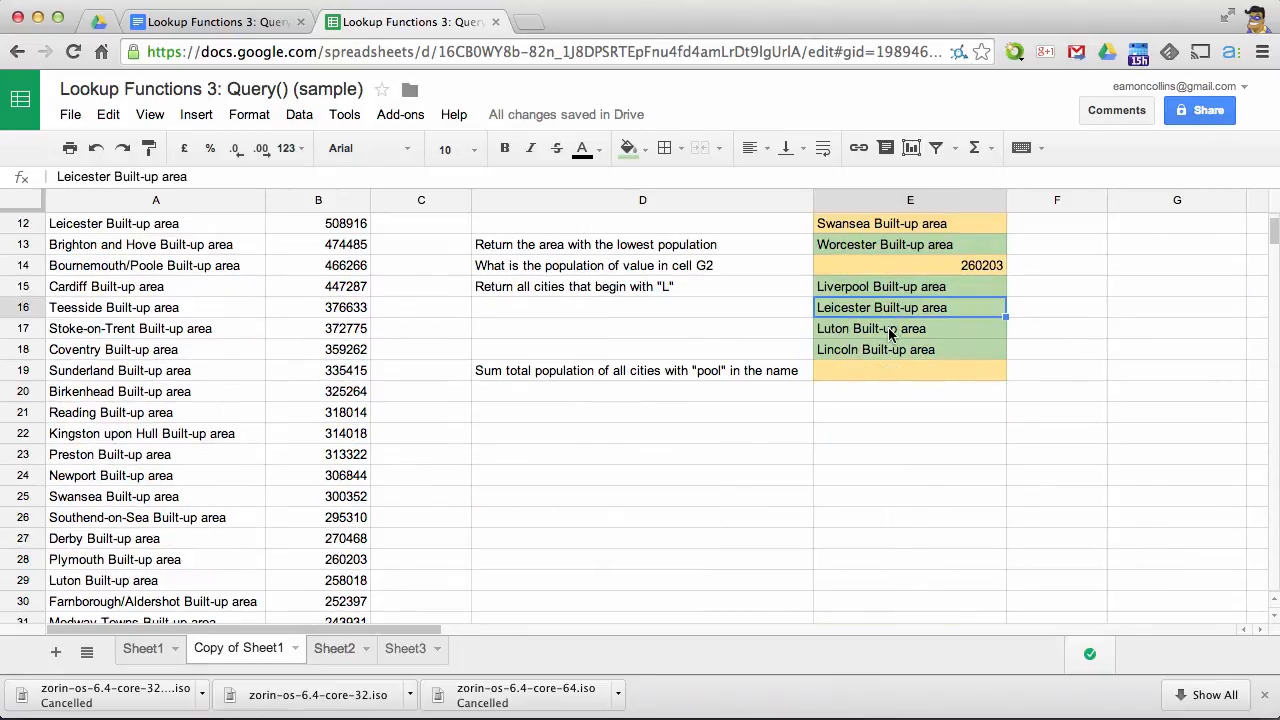
# Start a QUERY formula in cell E19, for the total population of "pool" cities, with A2:B71 as its data range
pyautogui.click(864, 372)
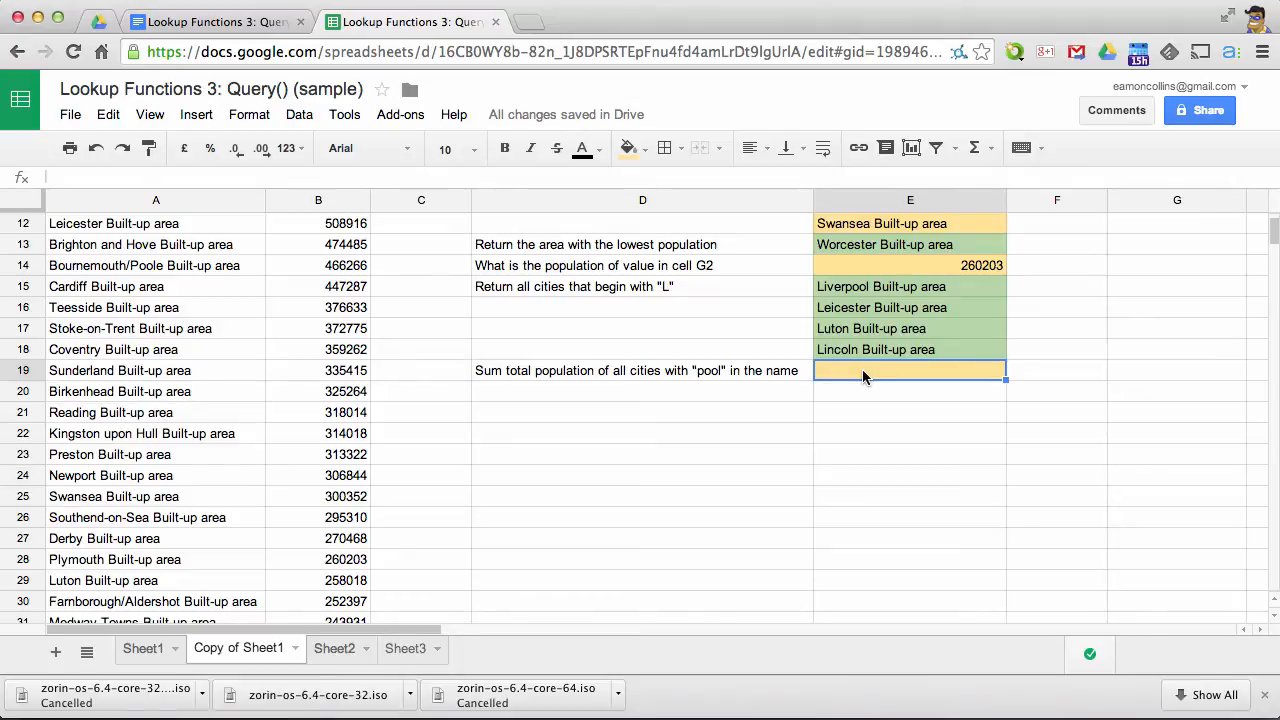
pyautogui.write('=Q')
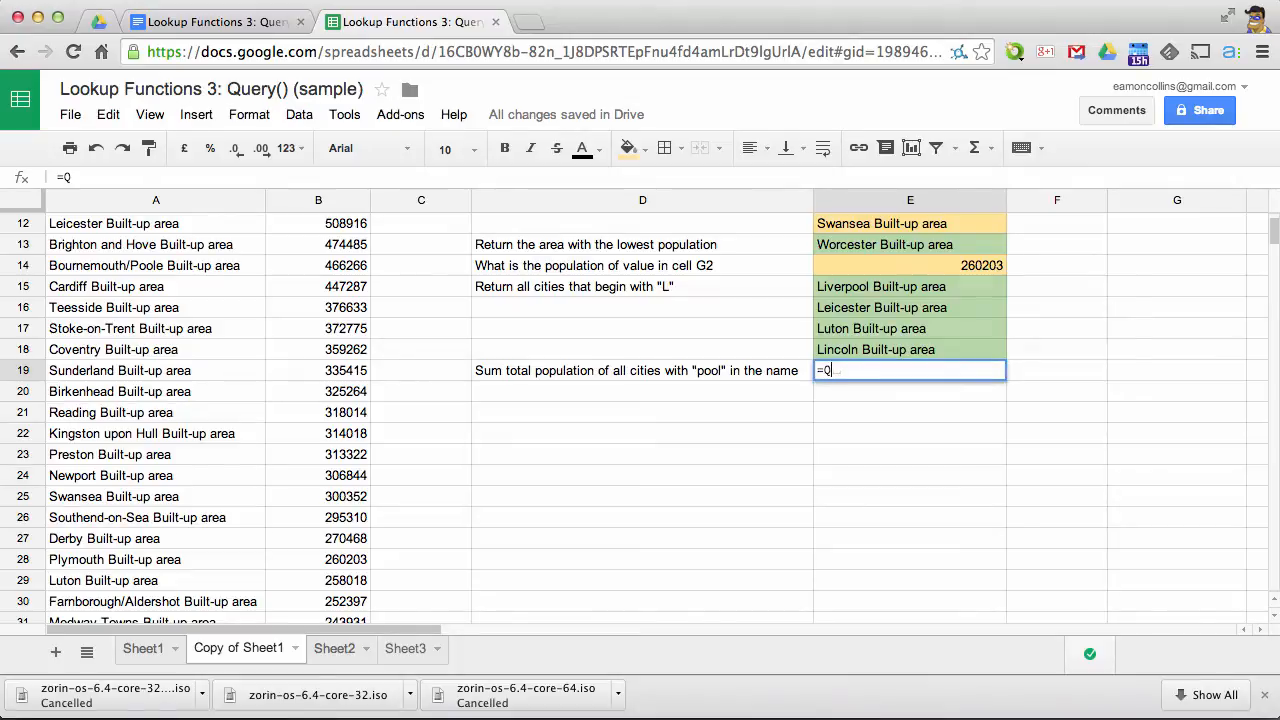
pyautogui.write('UERY(')
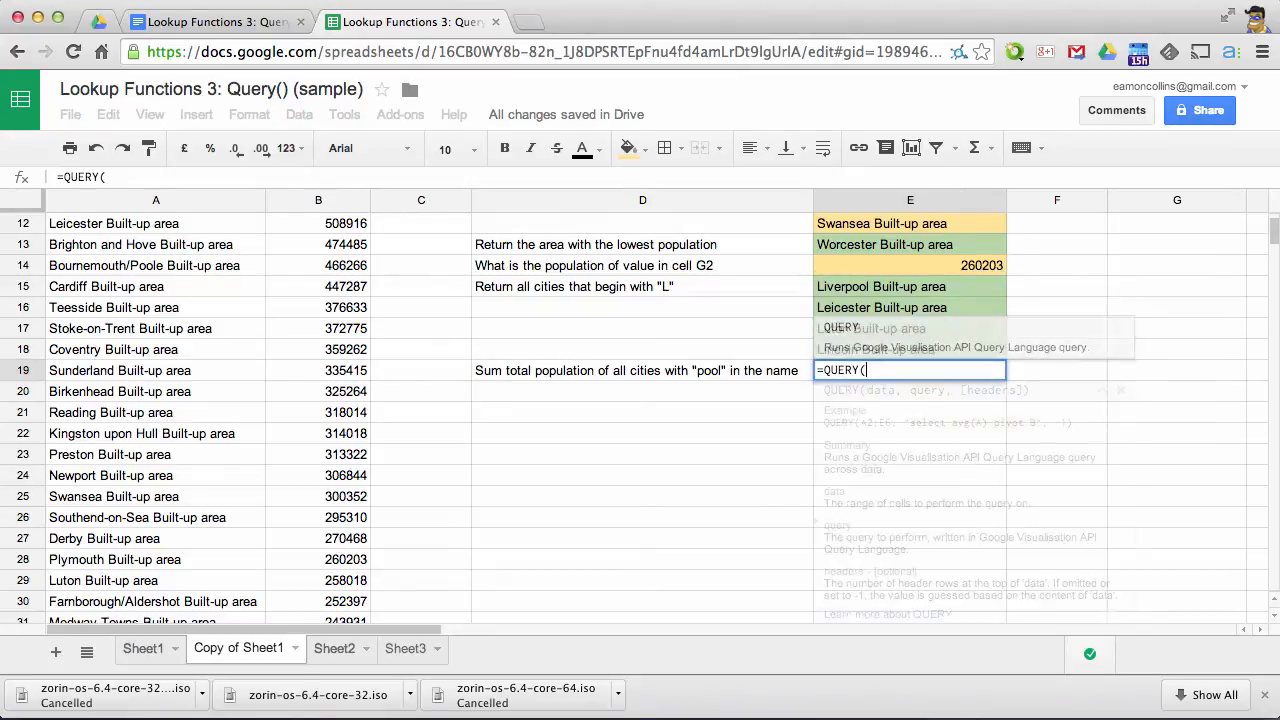
pyautogui.write('A2:B71,')
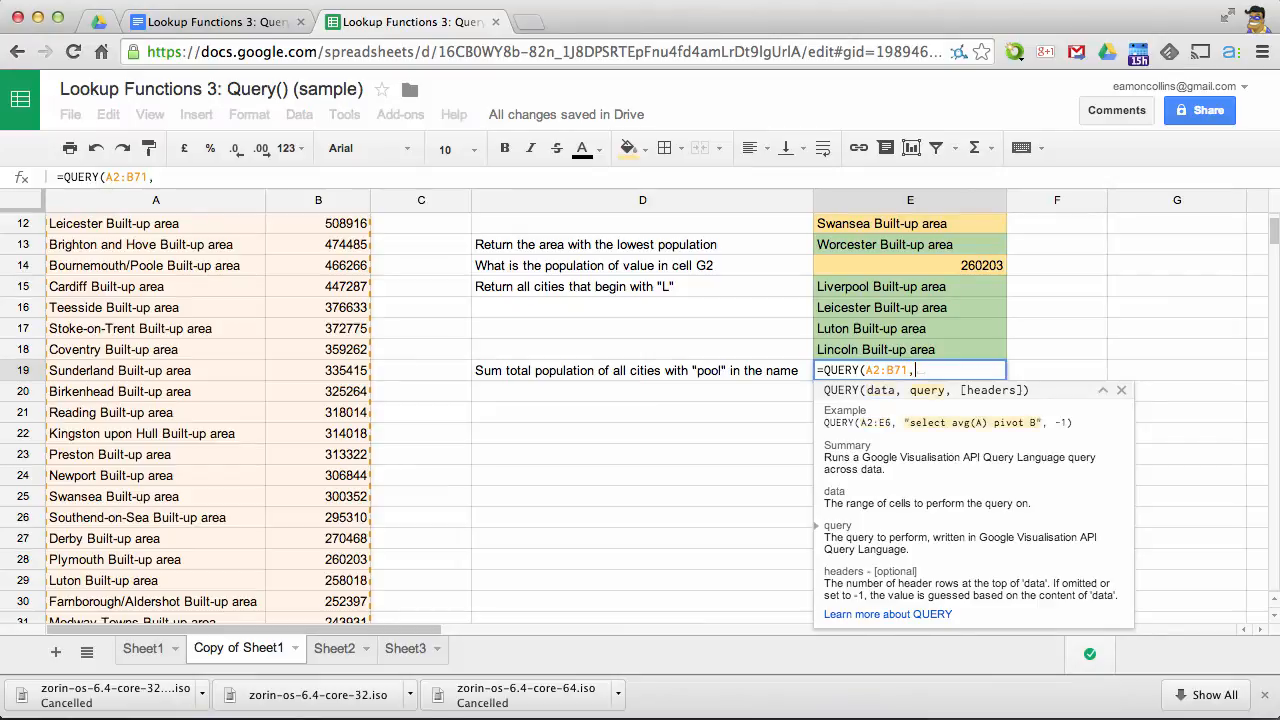
# Add the query text "SELECT B WHERE A CONTAINS 'POOL' " to the E19 formula and close its parenthesis
pyautogui.write('"')
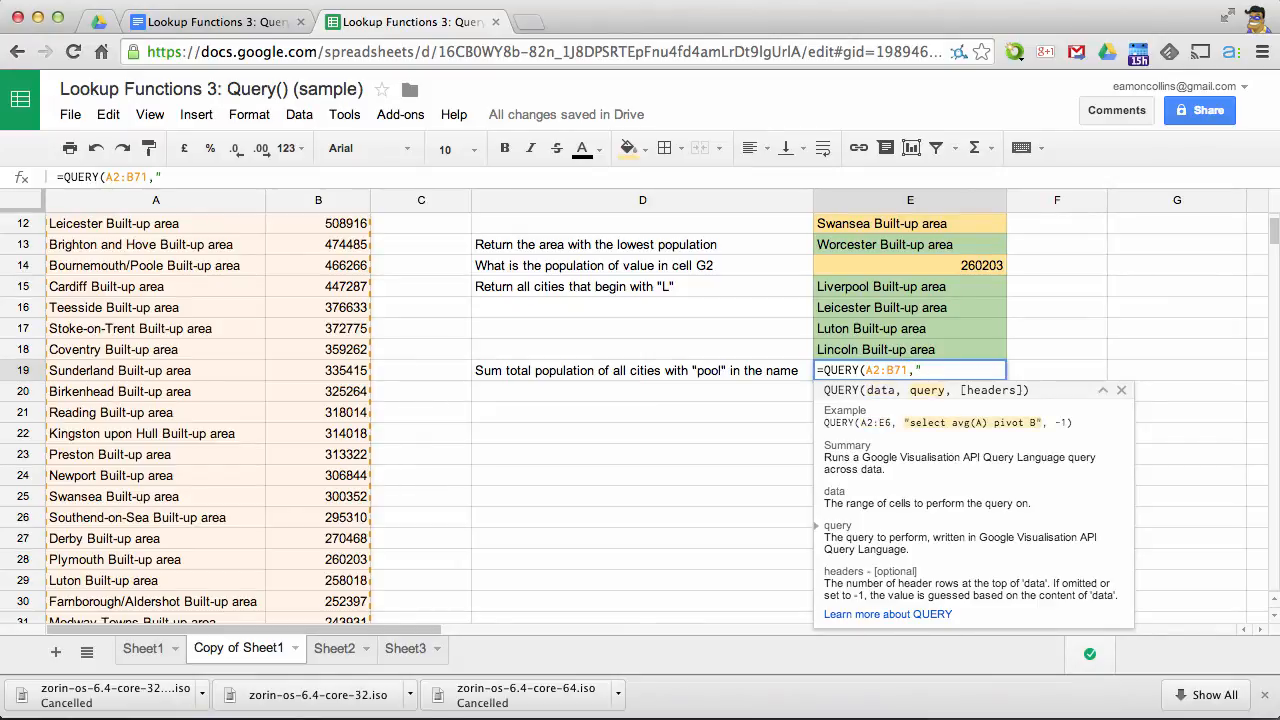
pyautogui.write('SELECT B WHERE ')
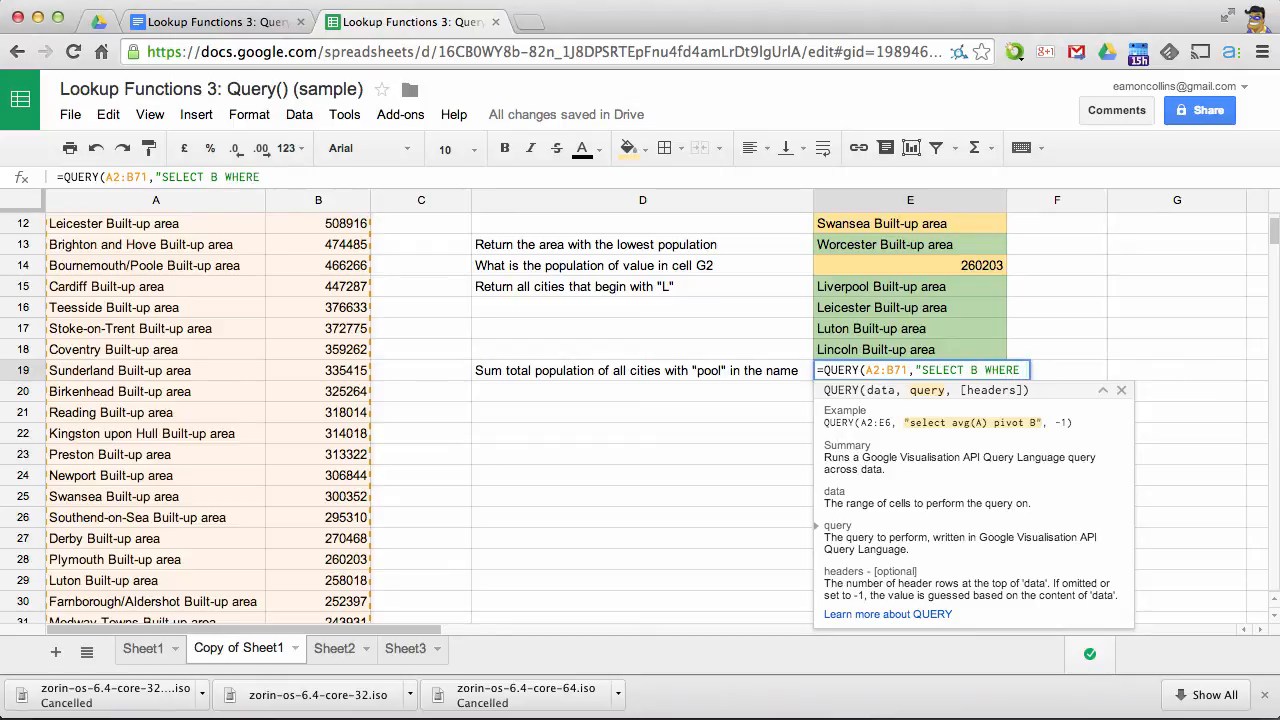
pyautogui.write('A CONTAINS')
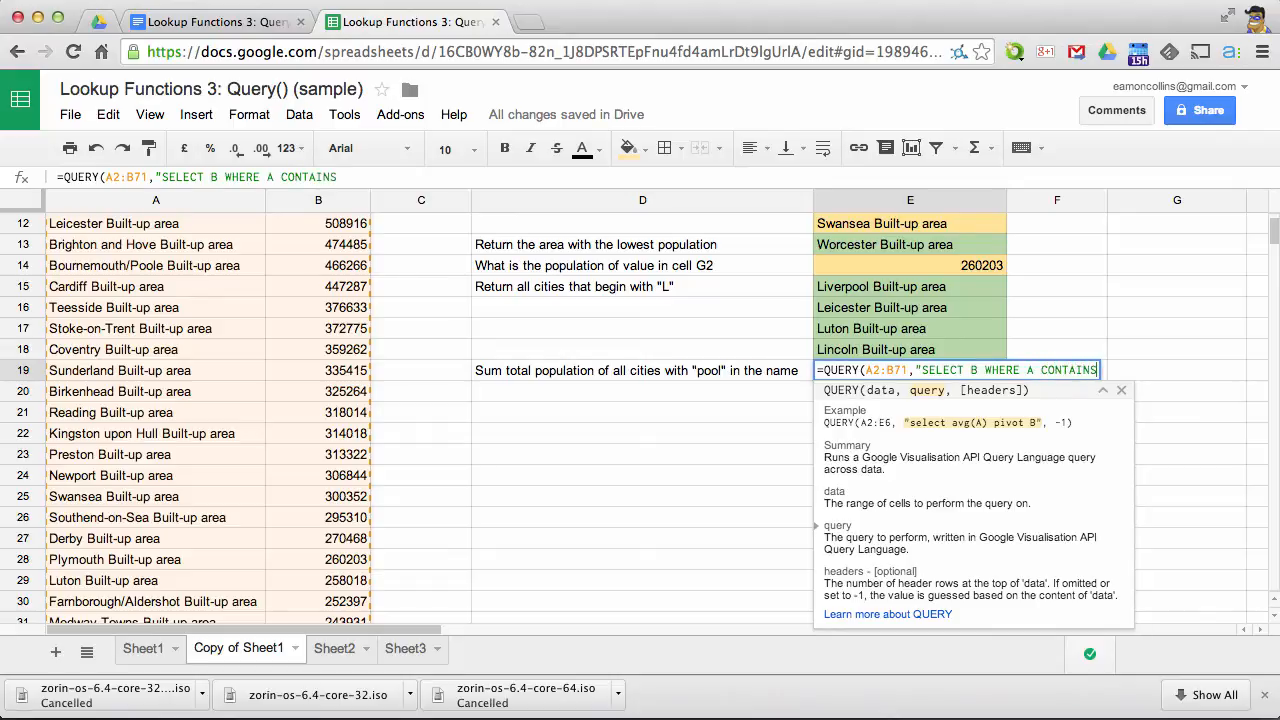
pyautogui.write(" 'POOL'")
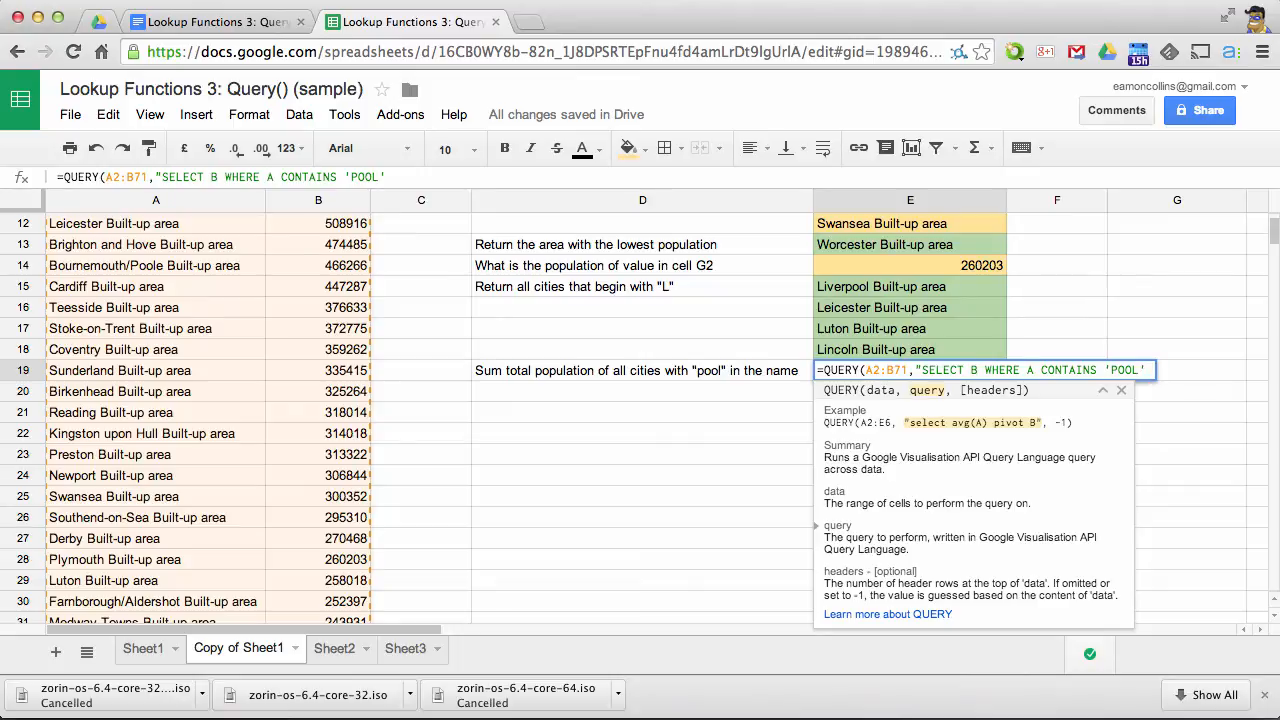
pyautogui.write(' ")')
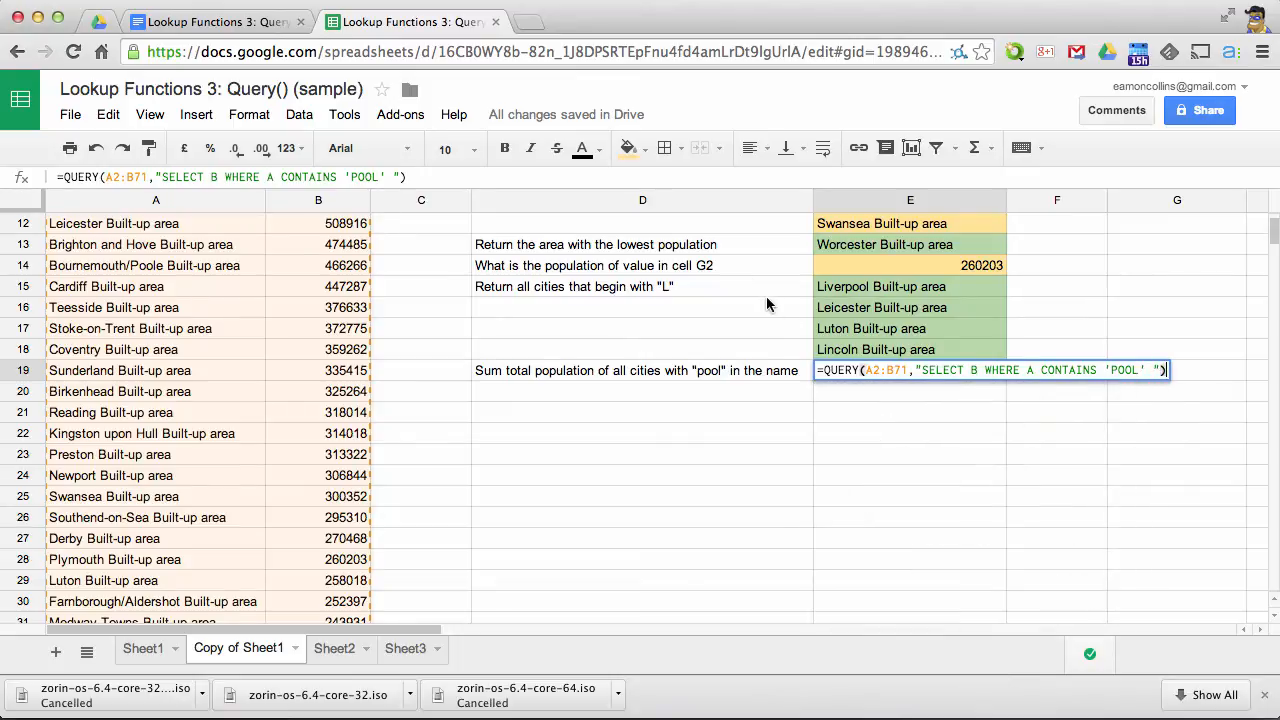
# Wrap the QUERY in E19 in a SUM function and enter the formula
pyautogui.click(826, 370)
pyautogui.write('SUM')
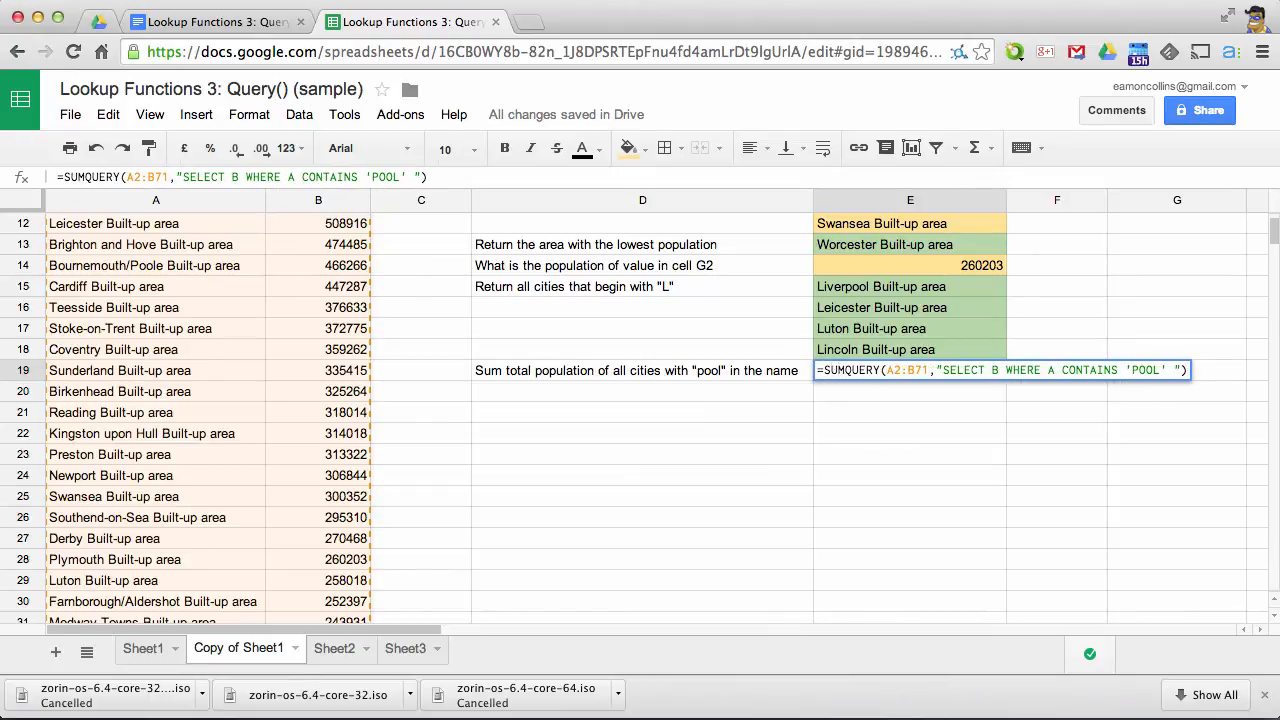
pyautogui.write('(')
pyautogui.click(1192, 370)
pyautogui.write(')')
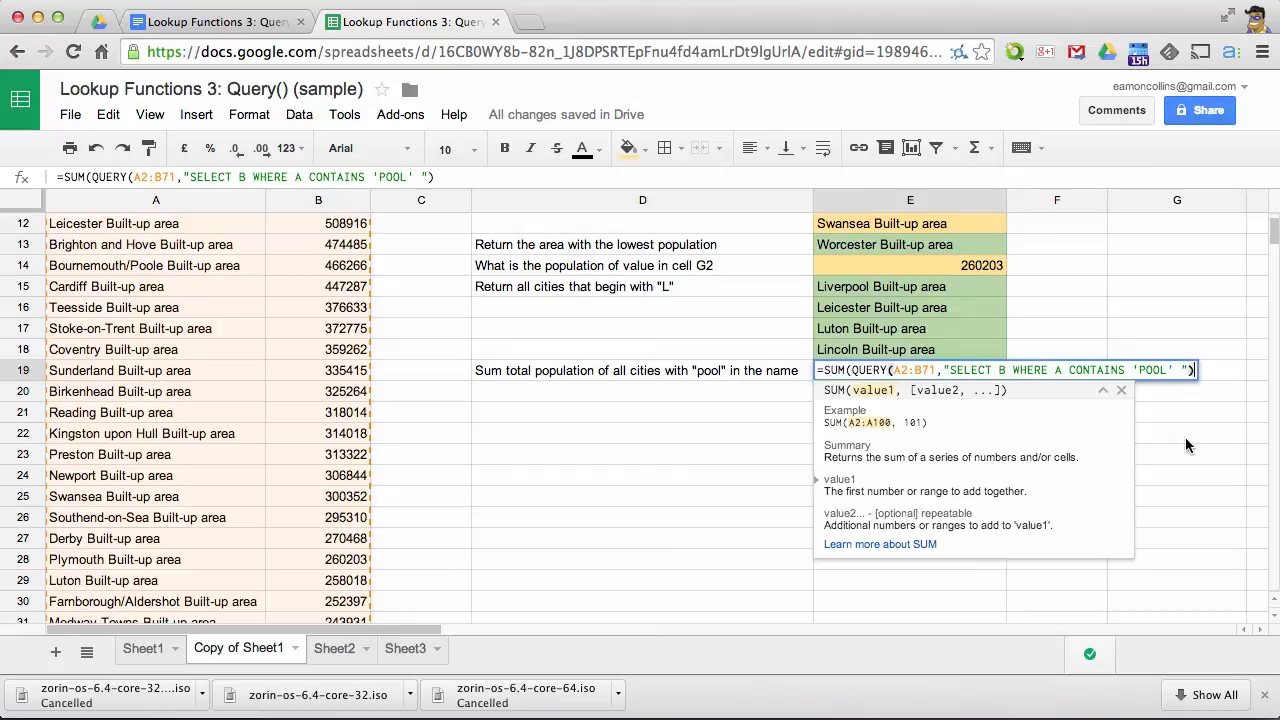
pyautogui.press('Return')
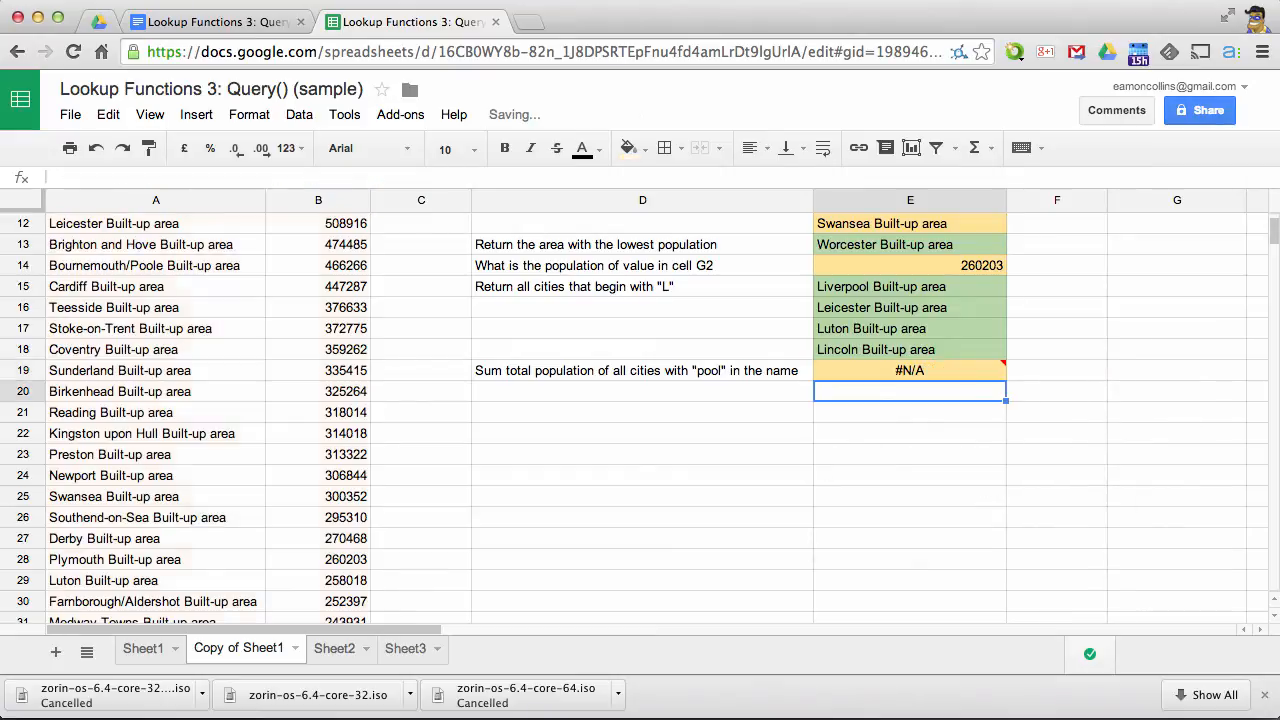
# Change the search text in the E19 query to lowercase 'pool', enter the formula again and check its result
pyautogui.press('Up')
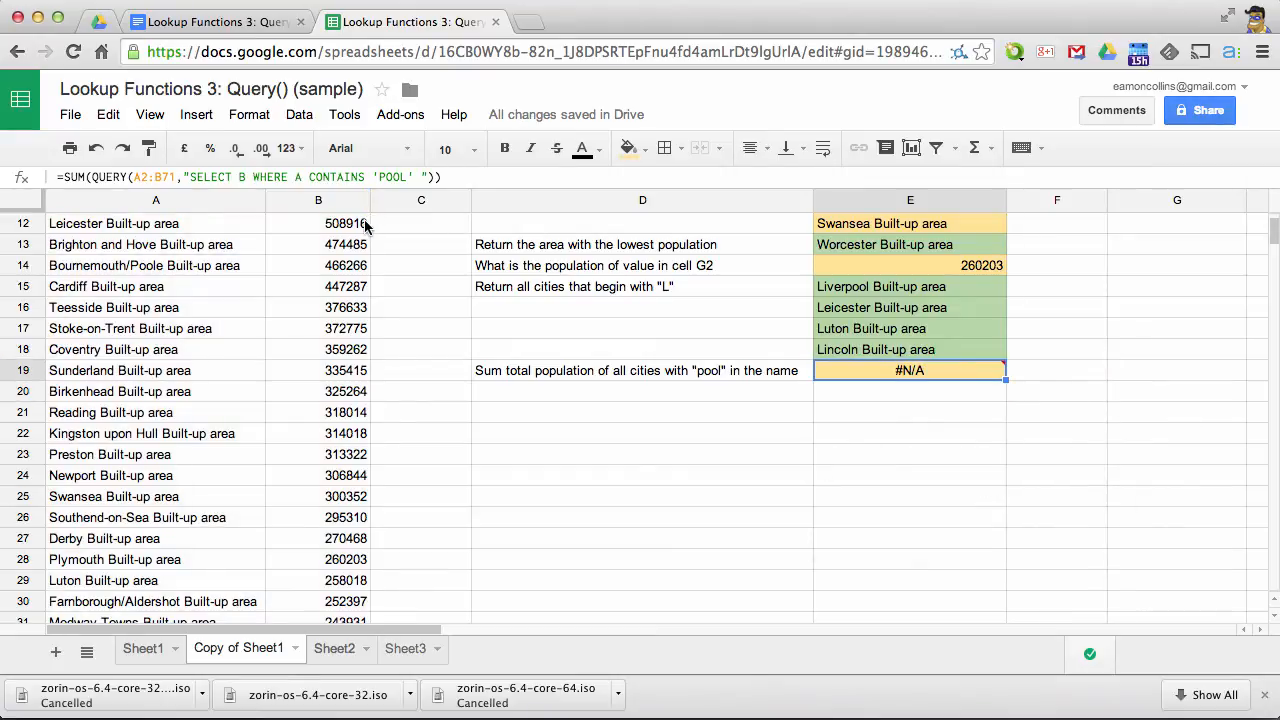
pyautogui.click(394, 176)
pyautogui.moveTo(394, 176); pyautogui.dragTo(378, 176)
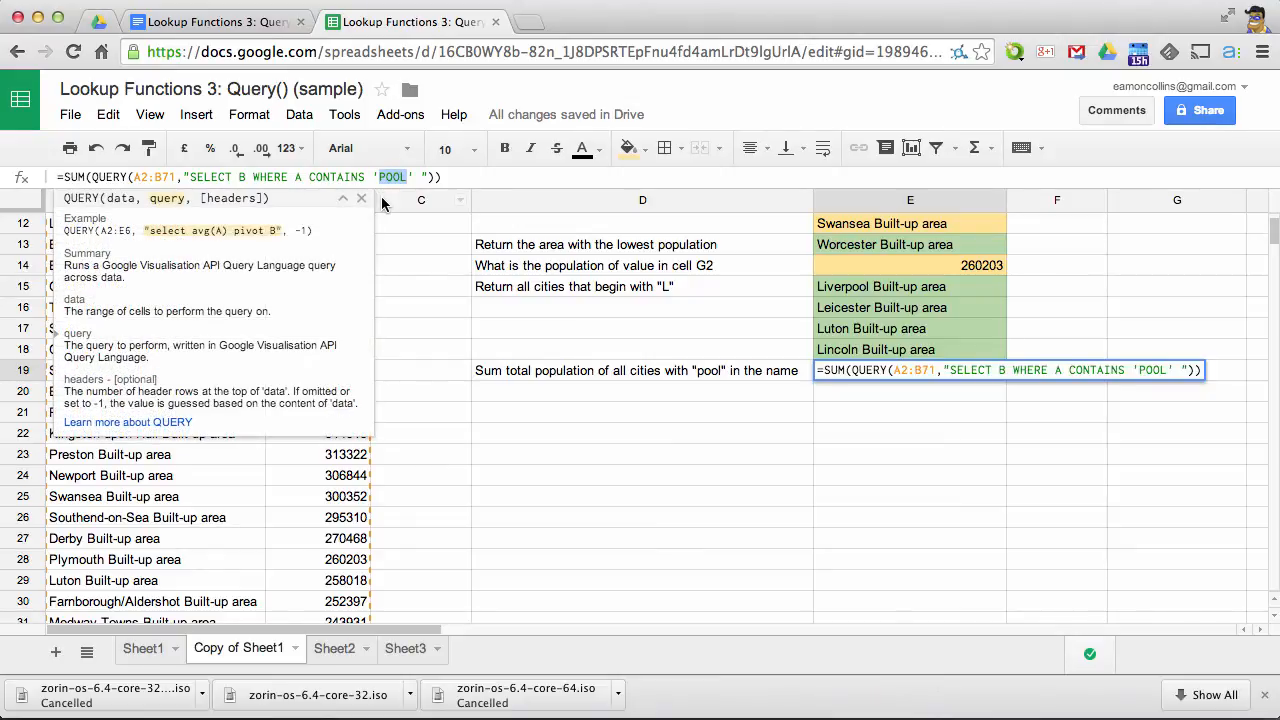
pyautogui.write('POO')
pyautogui.press('BackSpace')
pyautogui.press('BackSpace')
pyautogui.press('BackSpace')
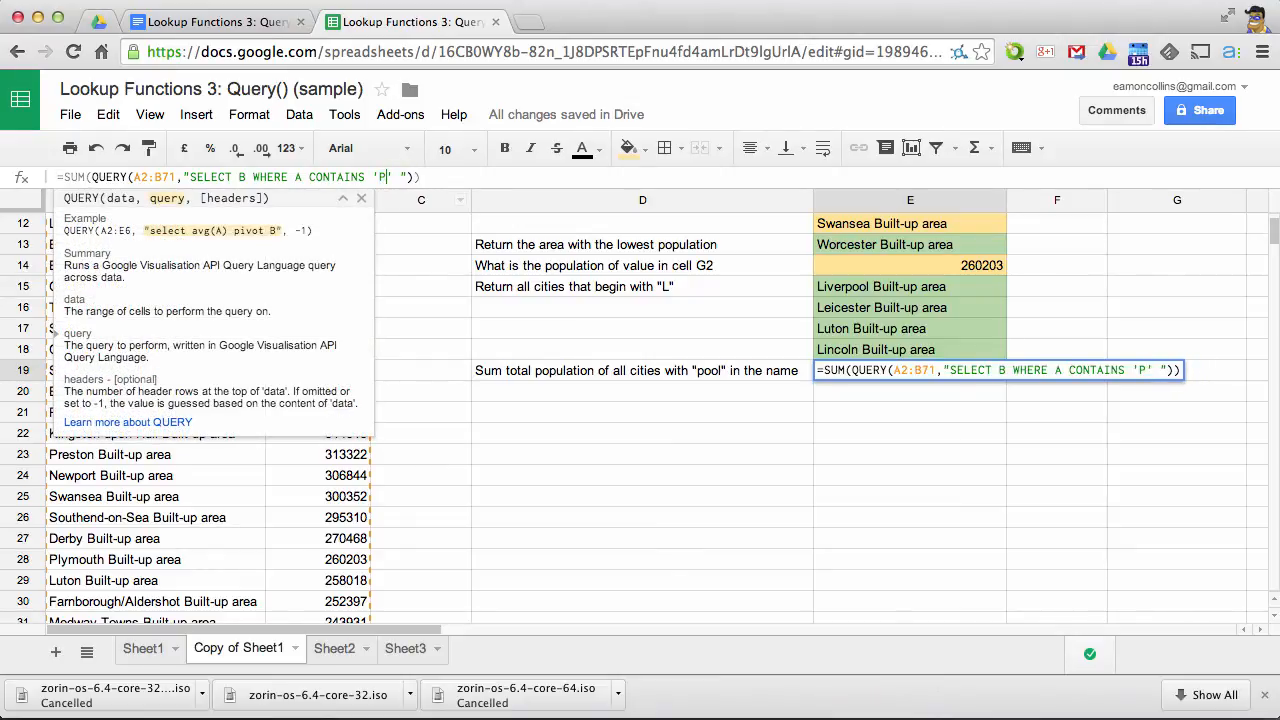
pyautogui.write('pool')
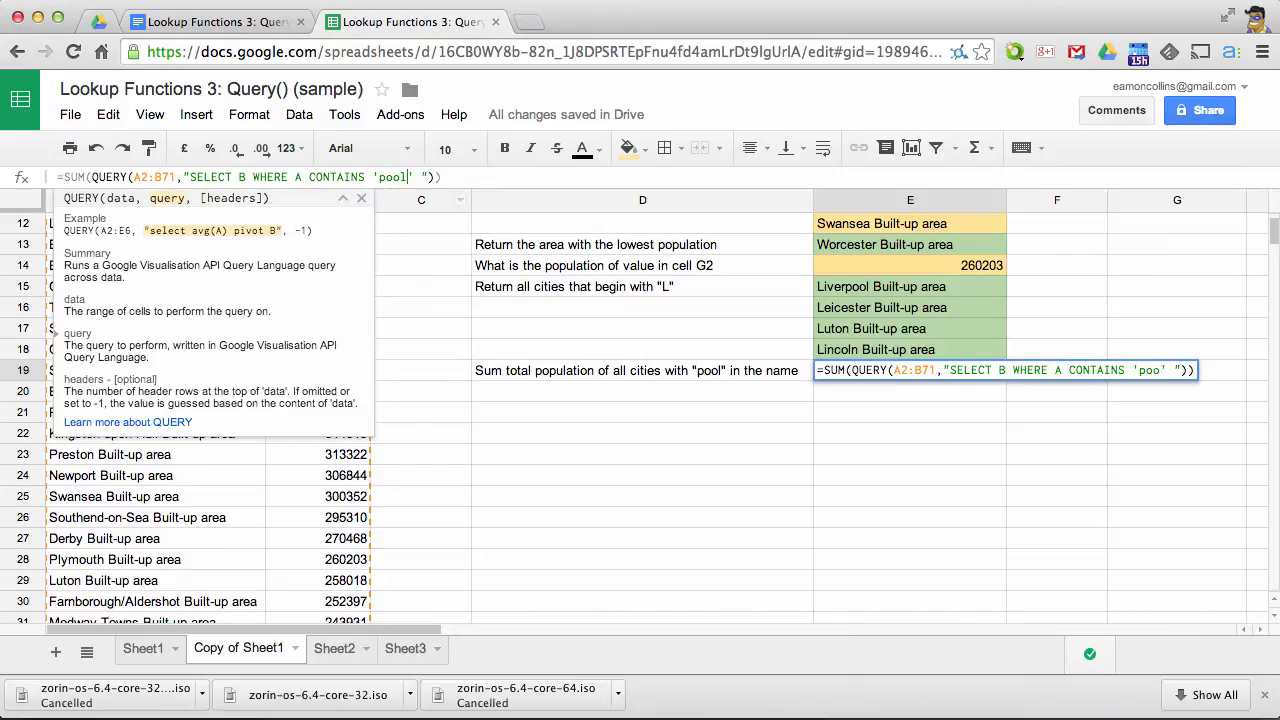
pyautogui.press('Return')
pyautogui.press('Up')
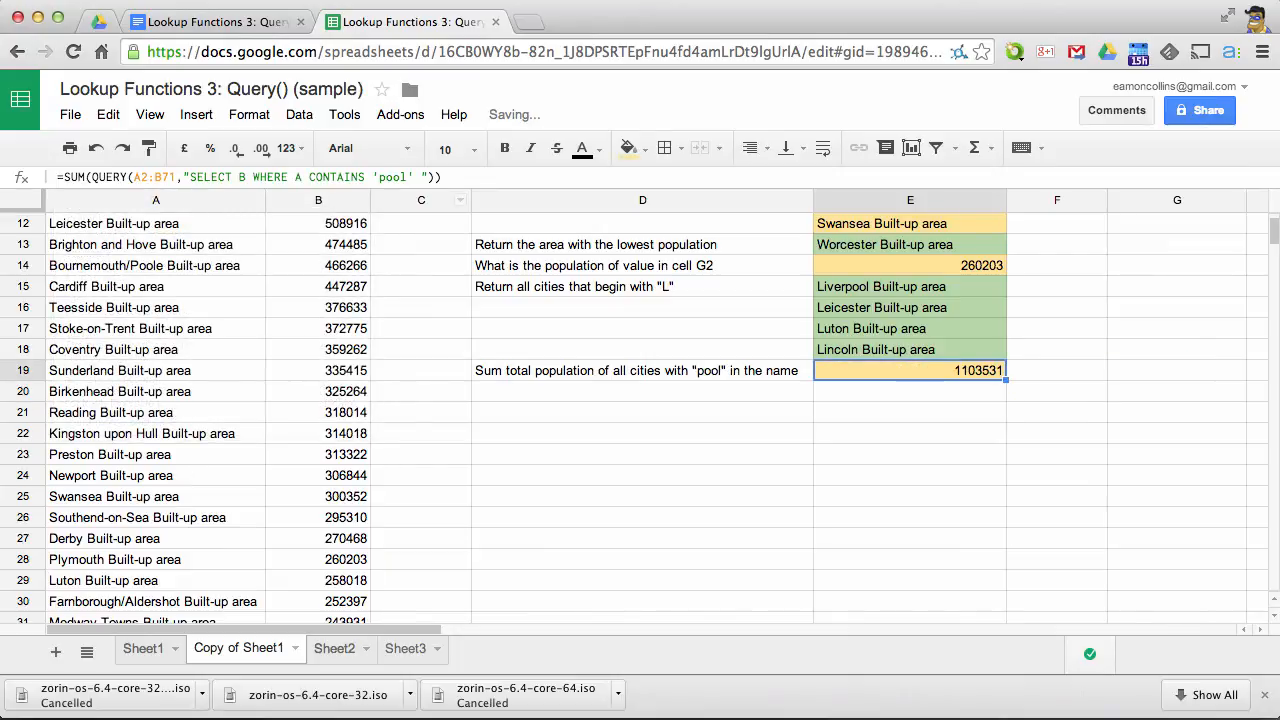